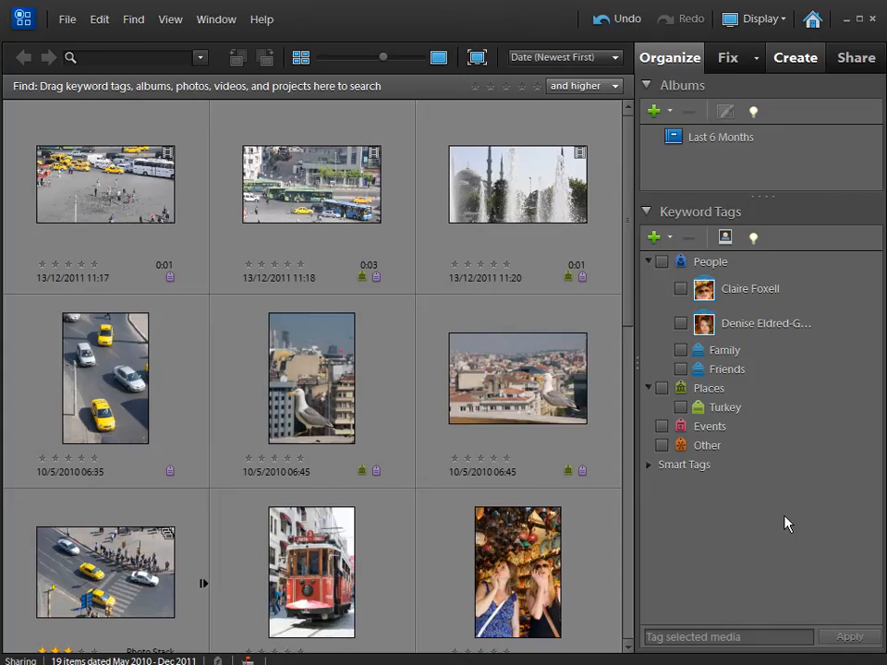
# Select all photos from the 10/5/2010 06:35 street shot through the 9/5/2010 airport silhouette and start a Photo Book from them.
pyautogui.click(856, 61)
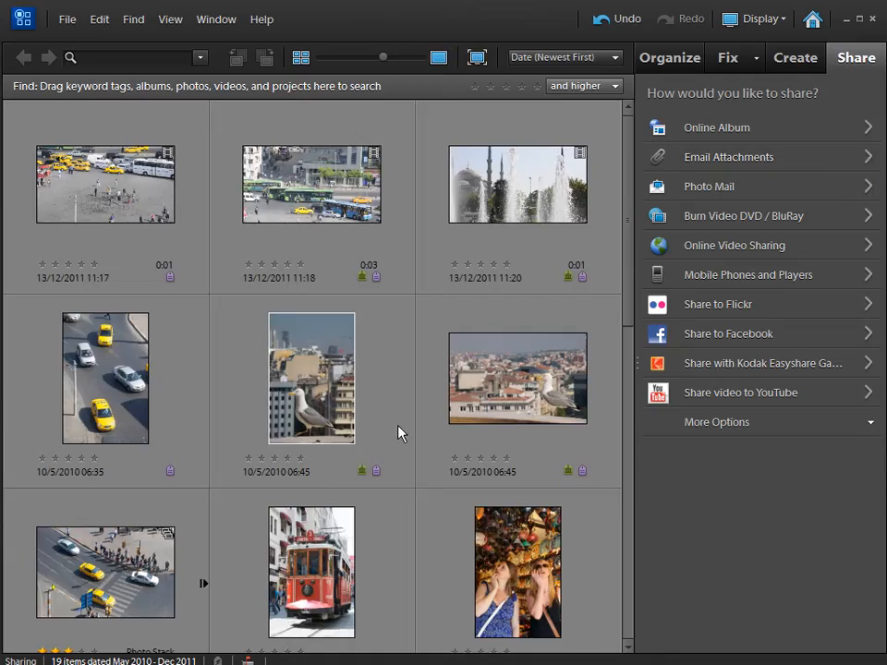
pyautogui.click(788, 59)
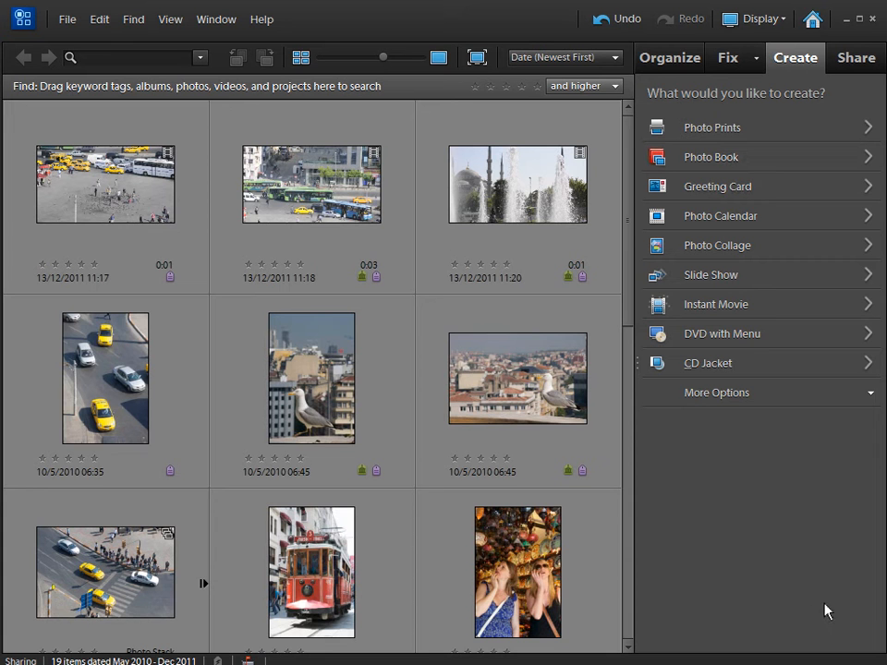
pyautogui.click(116, 414)
pyautogui.scroll(-8, 463, 447)
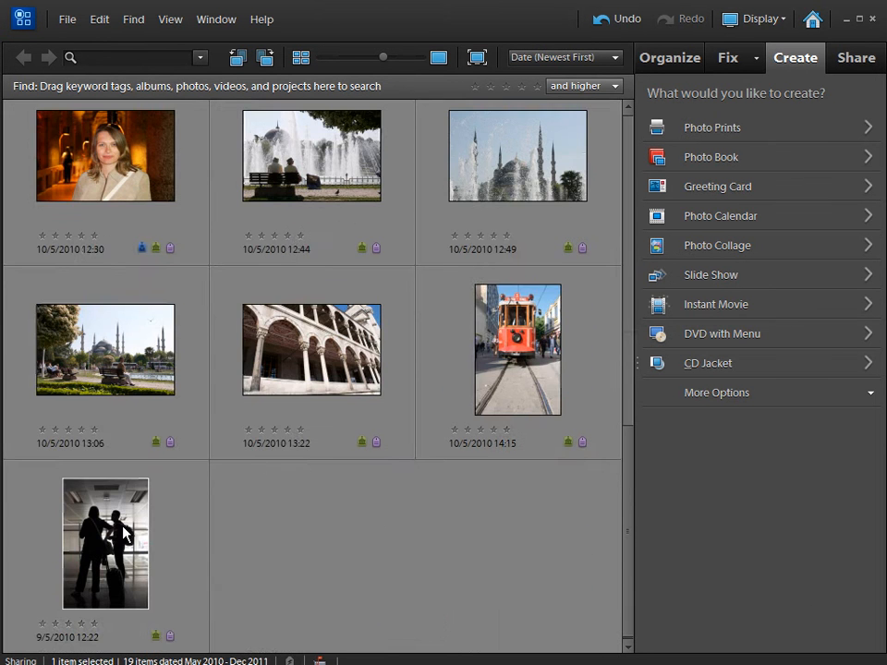
pyautogui.keyDown('shift'); pyautogui.click(194, 513); pyautogui.keyUp('shift')
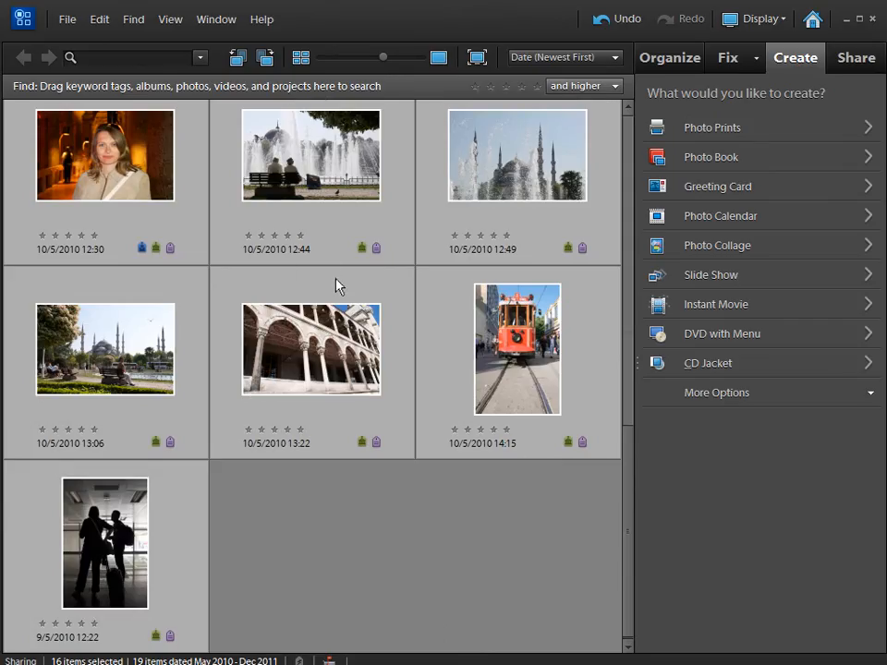
pyautogui.click(695, 164)
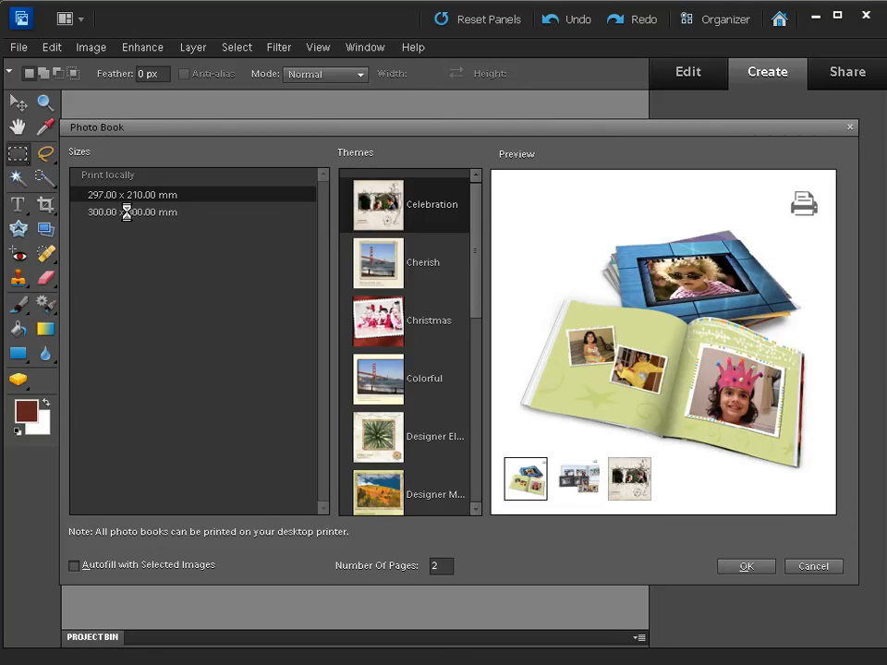
# Choose the 297.00 x 210.00 mm size and the Trips theme for the photo book.
pyautogui.click(85, 213)
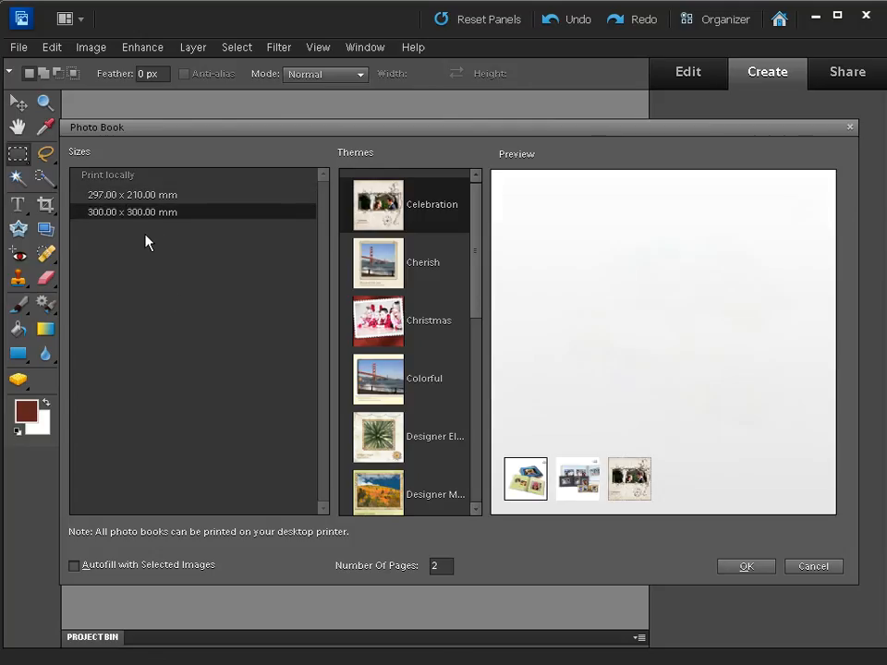
pyautogui.click(113, 195)
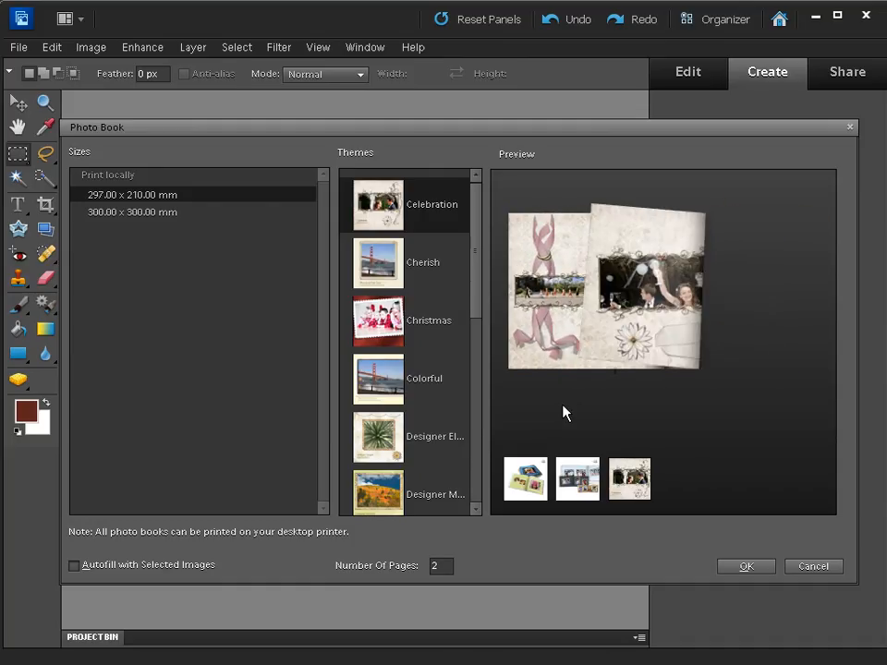
pyautogui.click(525, 478)
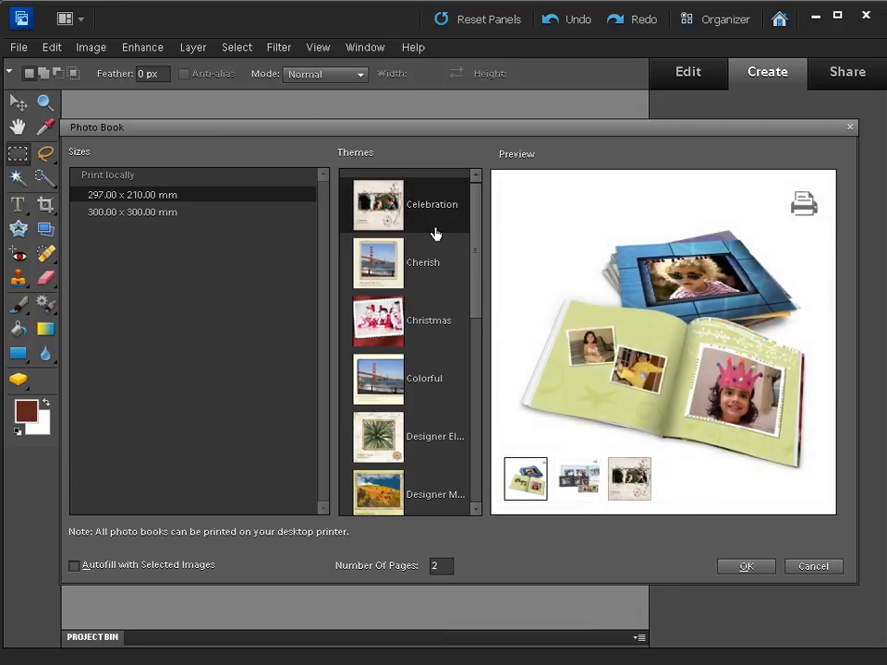
pyautogui.moveTo(475, 268); pyautogui.dragTo(475, 468)
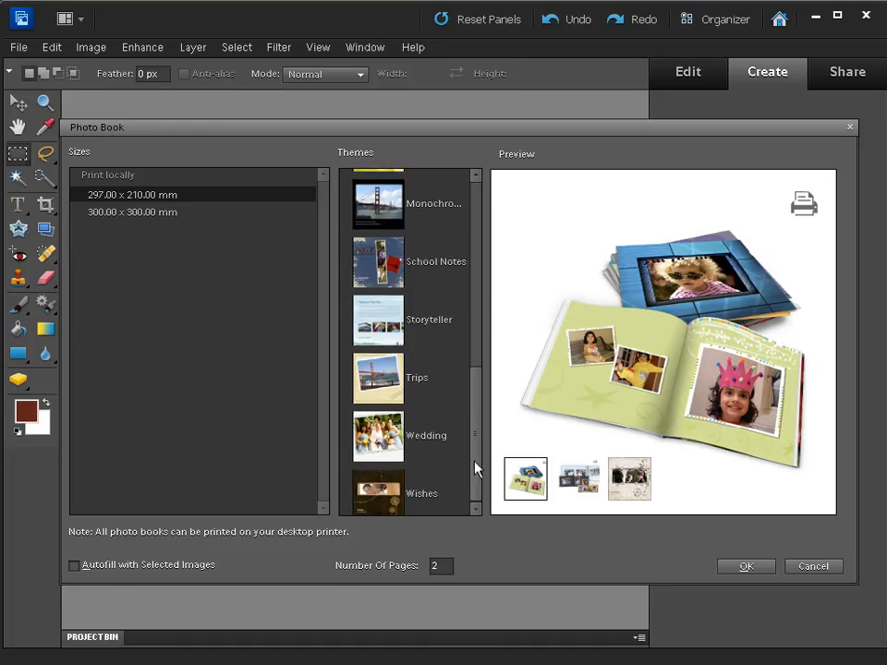
pyautogui.click(382, 384)
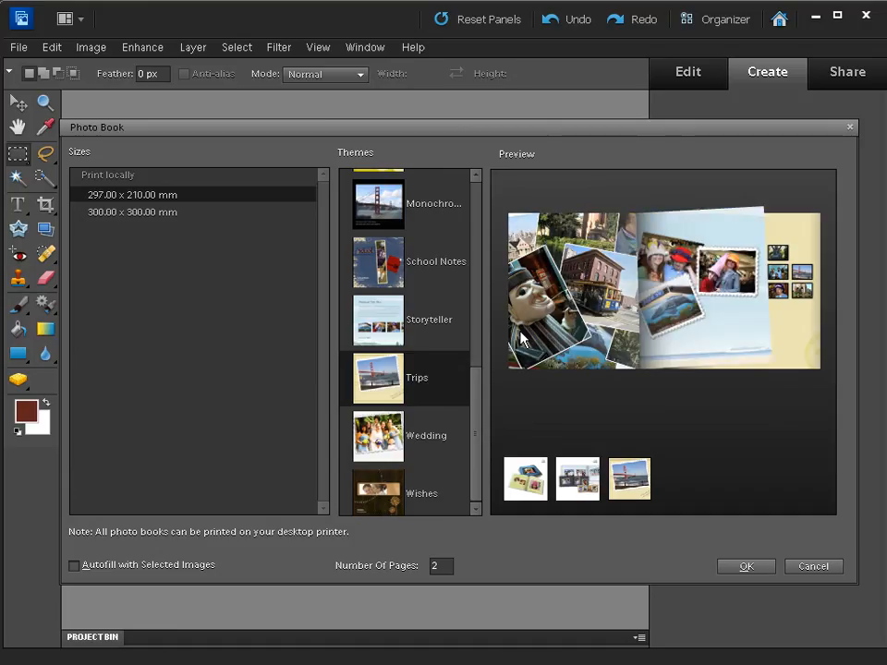
# Set the number of pages to 4, enable autofill with the selected images, and create the photo book.
pyautogui.click(438, 565)
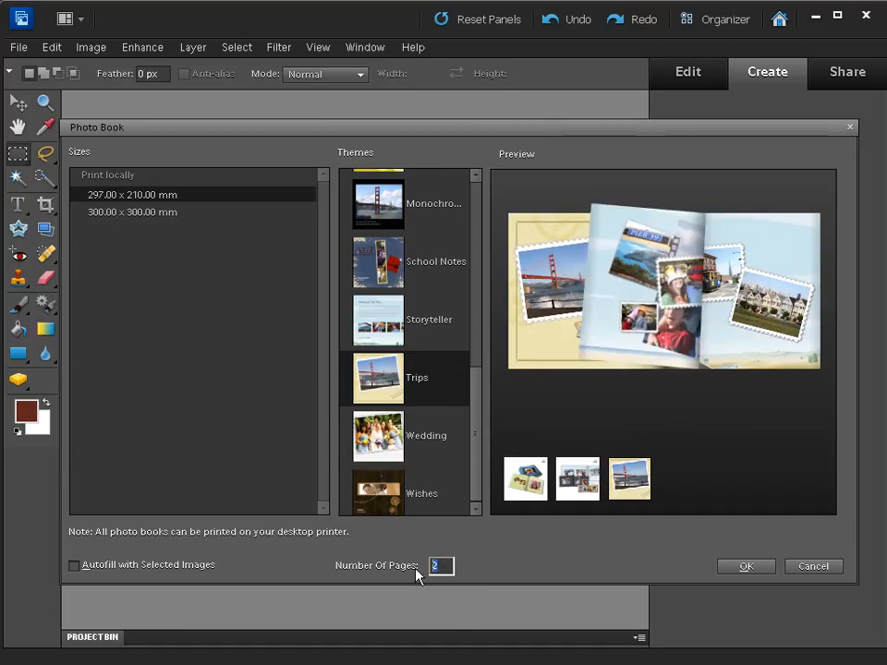
pyautogui.write('4')
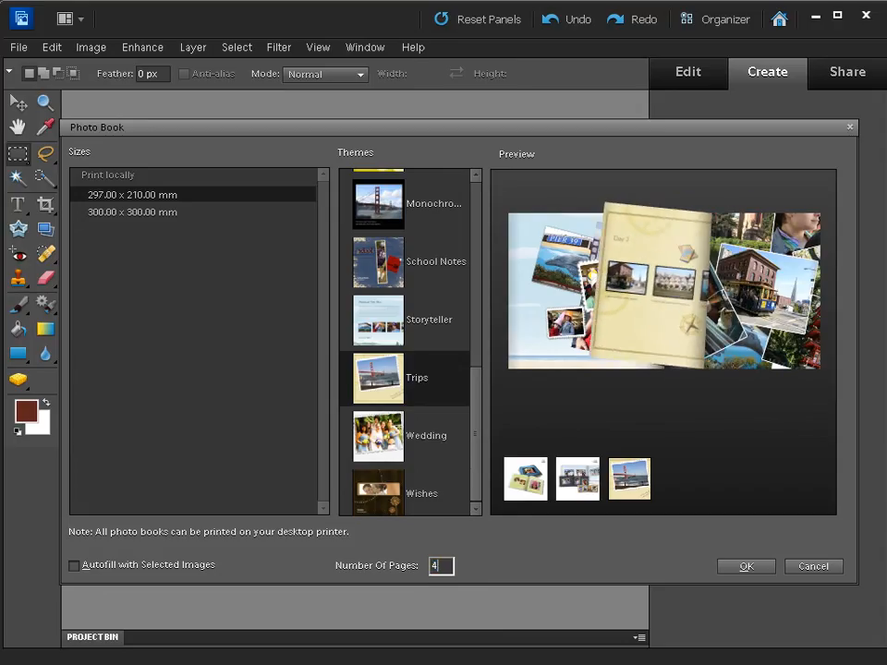
pyautogui.click(74, 567)
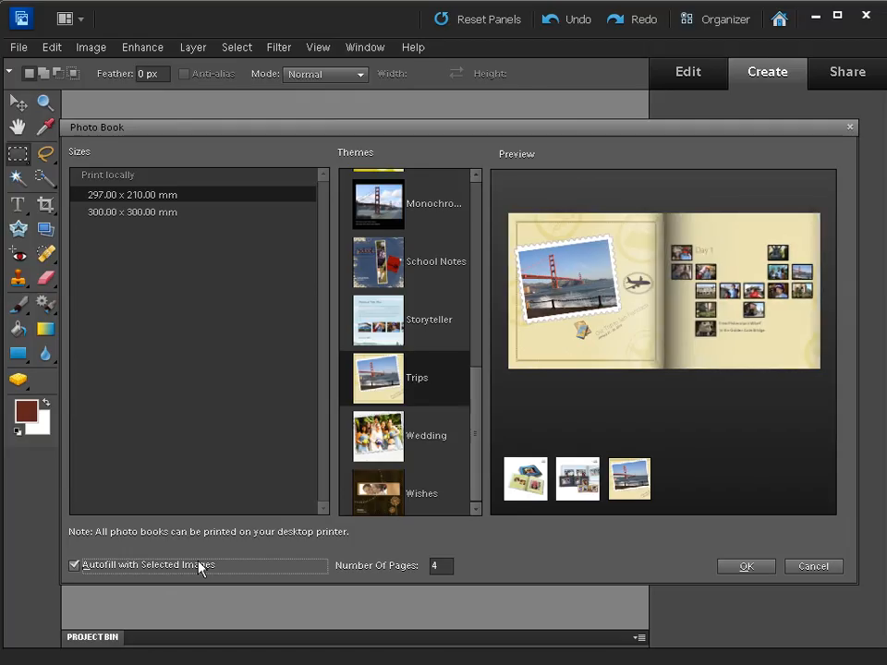
pyautogui.click(518, 481)
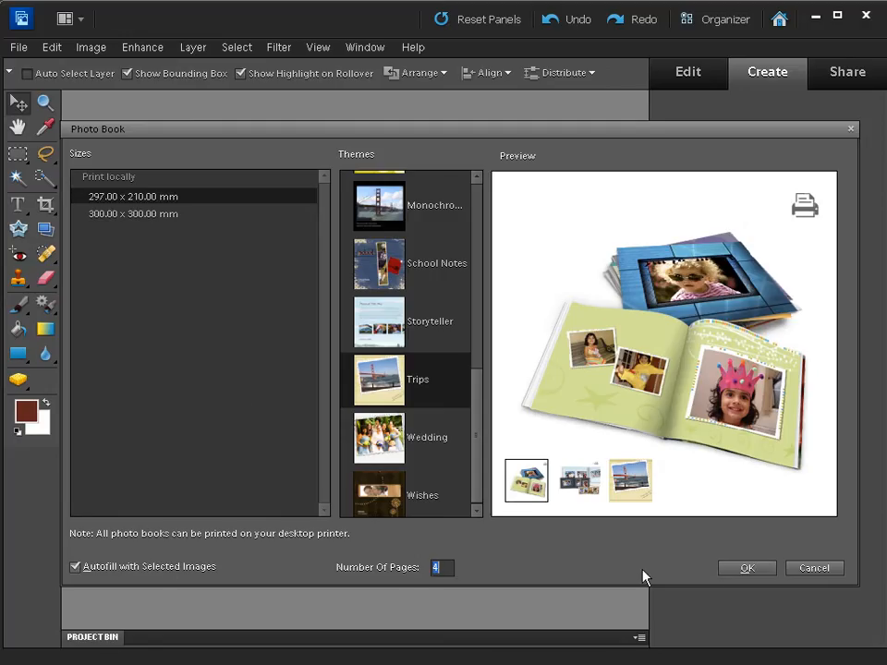
pyautogui.click(727, 577)
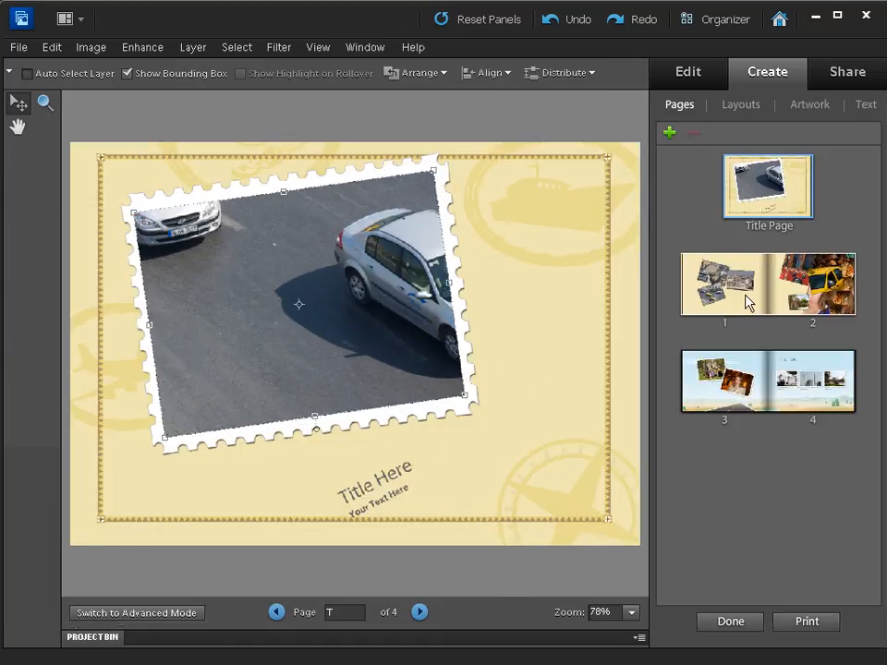
# Apply the Three Photos layout with overlapping tilted frames to the spread of pages 3 and 4.
pyautogui.click(734, 402)
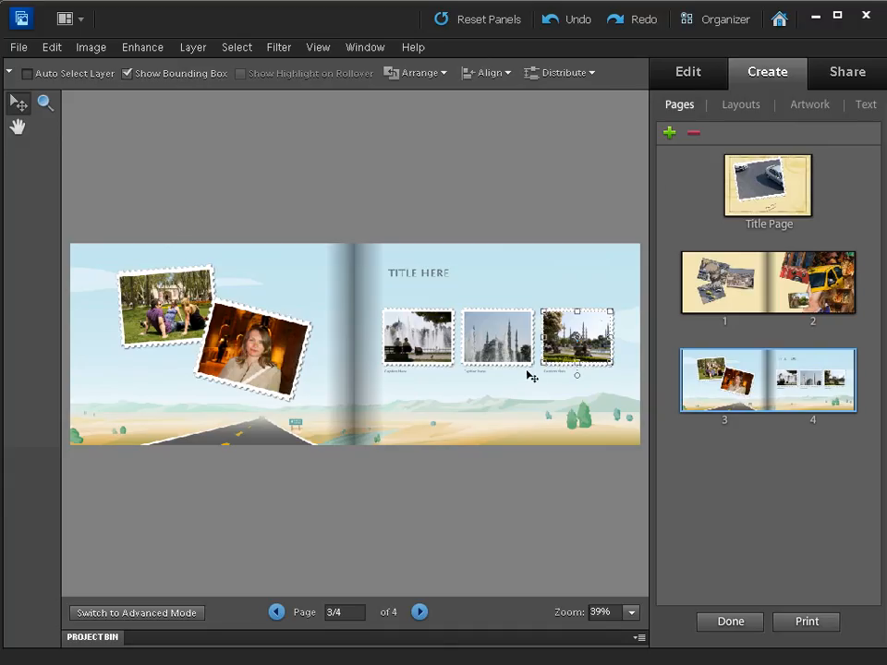
pyautogui.click(724, 110)
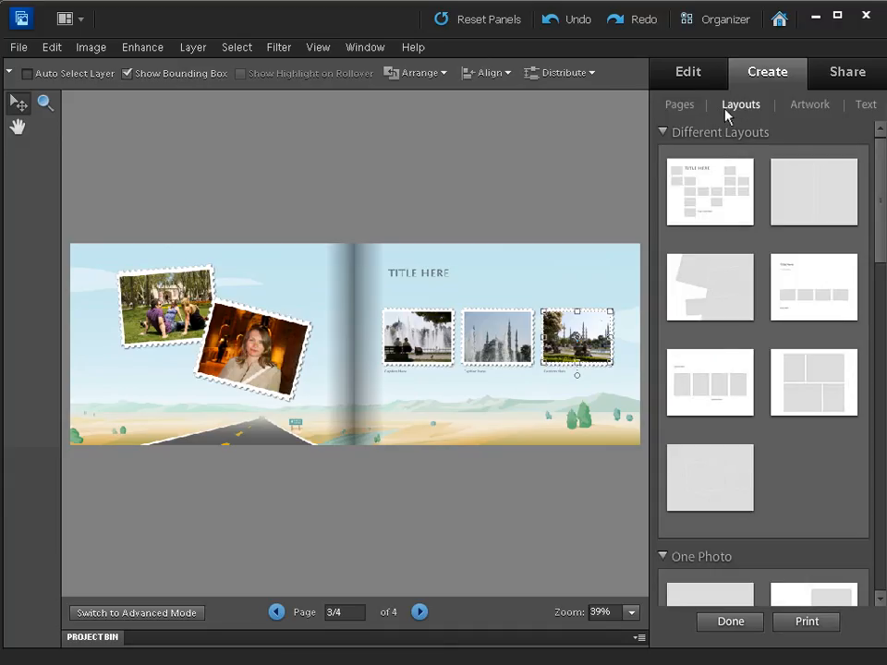
pyautogui.moveTo(878, 205); pyautogui.dragTo(858, 455)
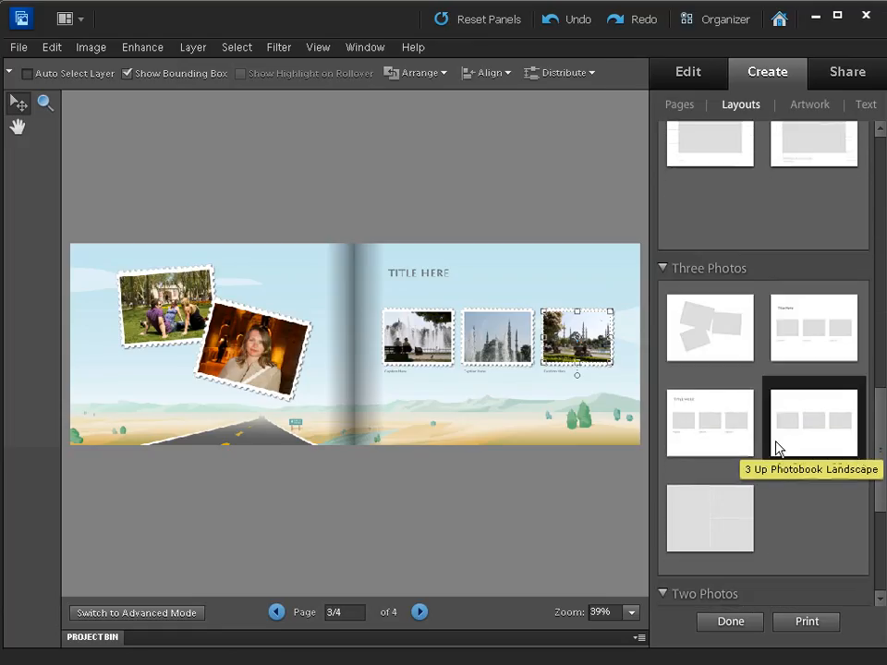
pyautogui.doubleClick(707, 323)
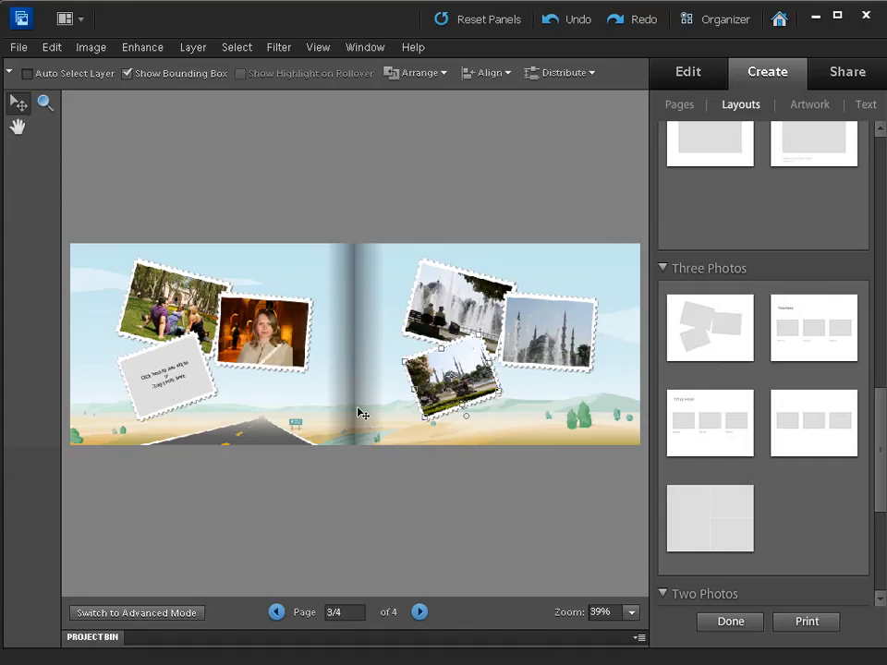
# On the title page, scale the photo inside its frame to 58.2% and shift it down to bring the upper yellow taxi into view.
pyautogui.click(678, 105)
pyautogui.click(767, 183)
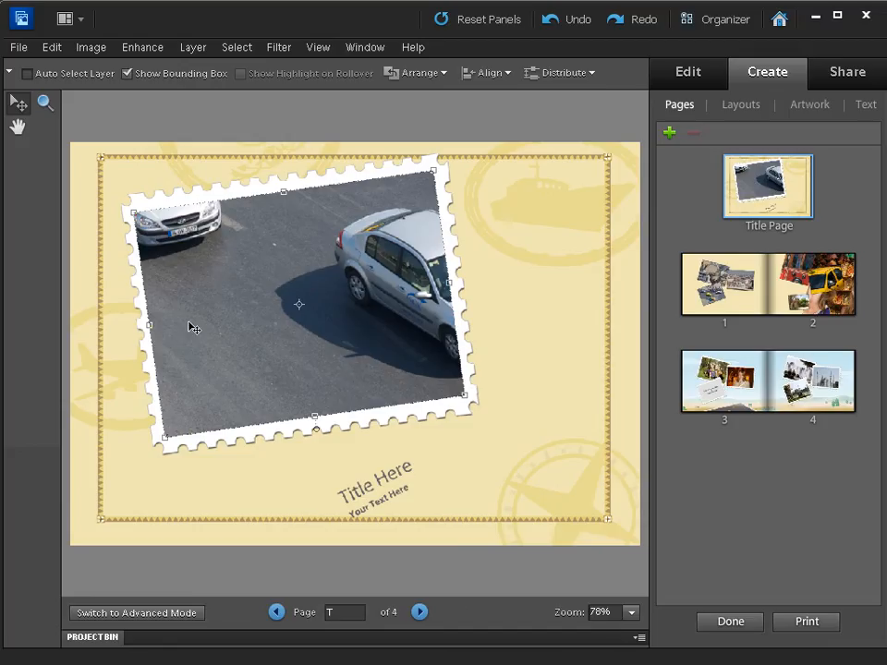
pyautogui.doubleClick(281, 297)
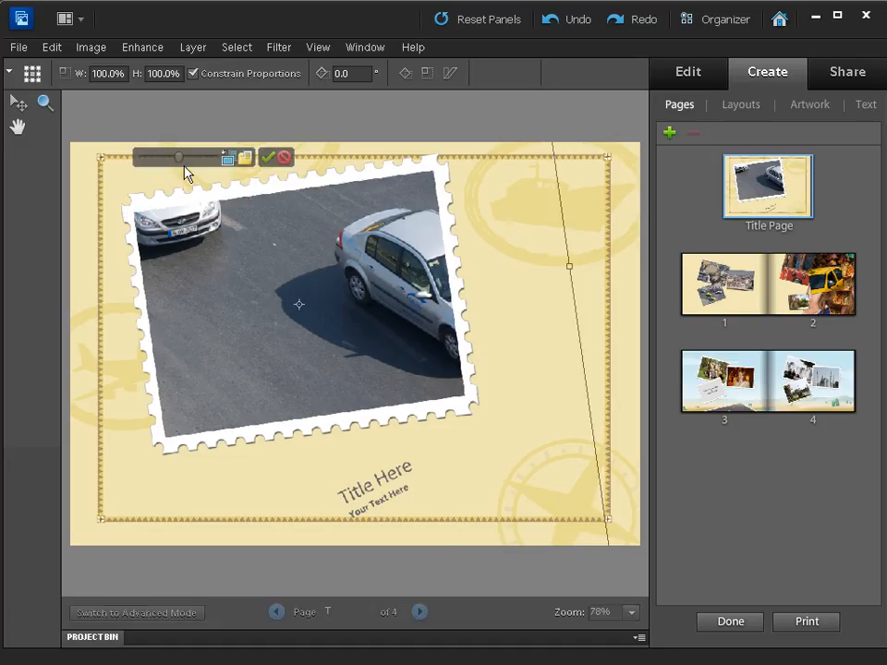
pyautogui.moveTo(178, 162); pyautogui.dragTo(149, 162)
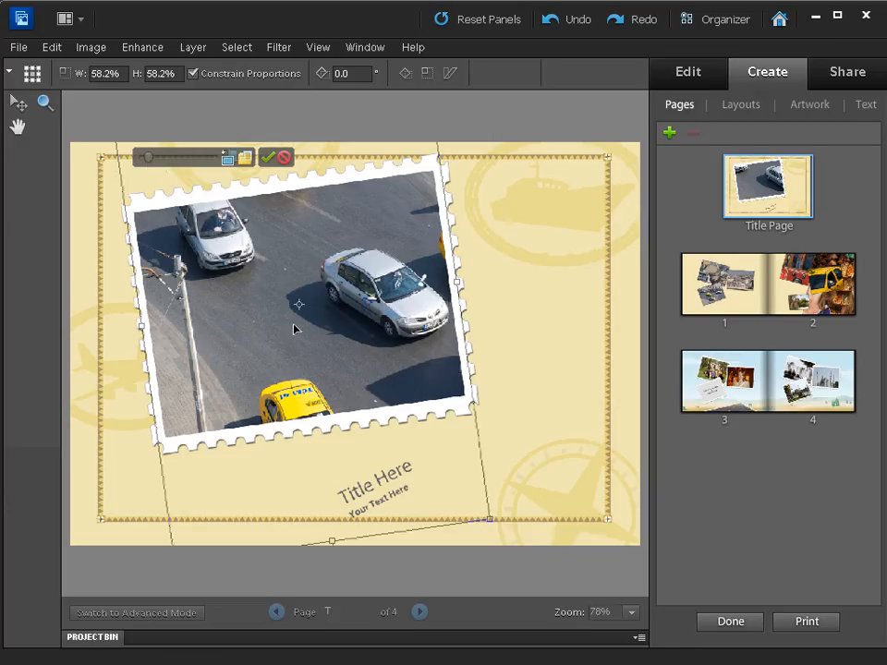
pyautogui.moveTo(291, 291); pyautogui.dragTo(297, 361)
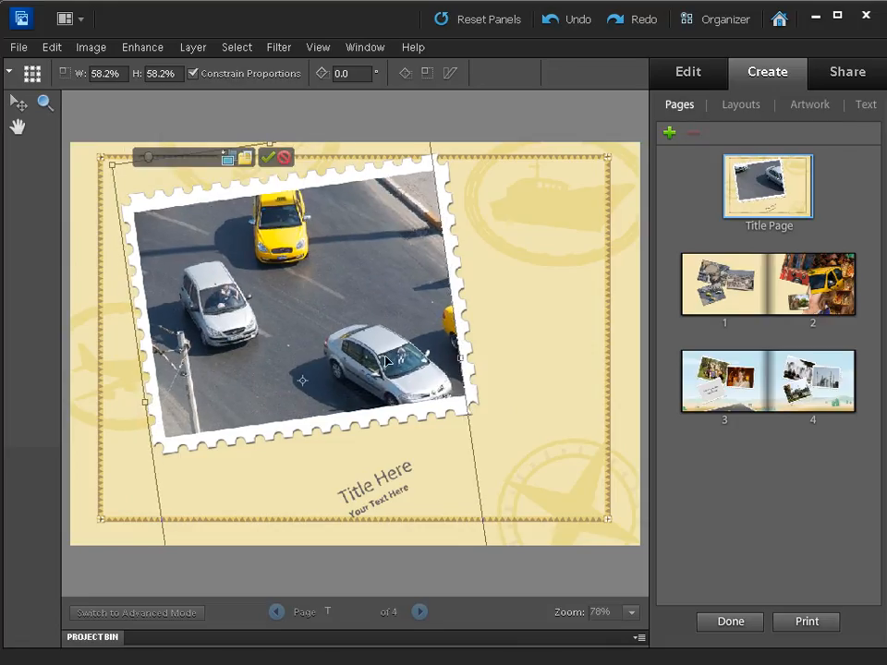
pyautogui.click(268, 159)
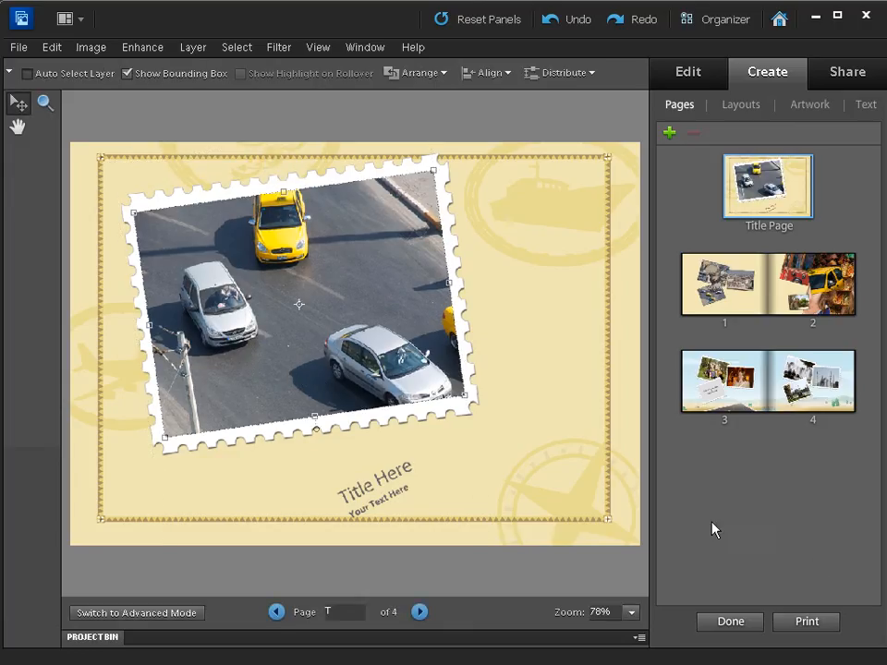
# Rotate the title page's framed photo by -15.2° and move it slightly down and to the left.
pyautogui.click(313, 431)
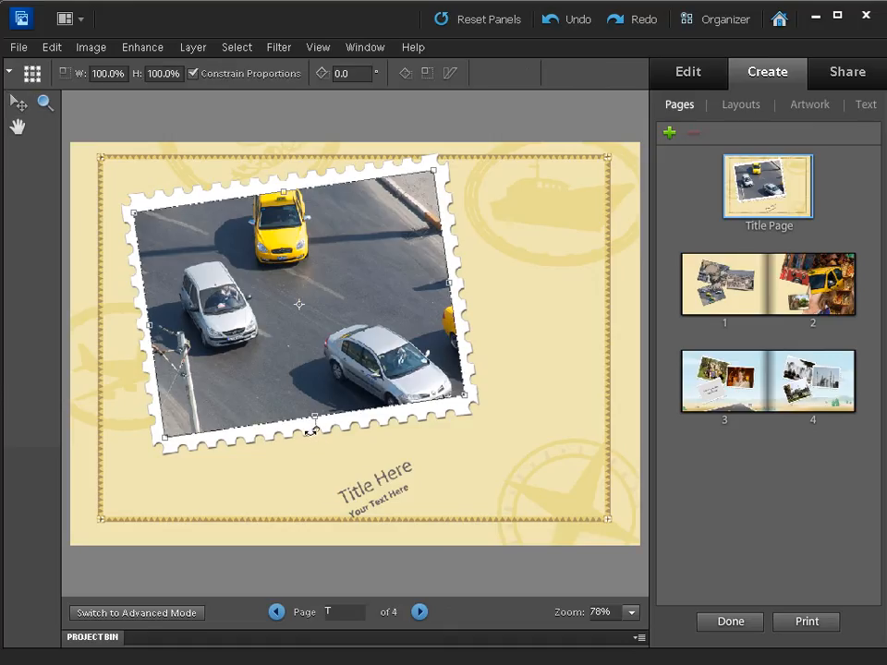
pyautogui.moveTo(287, 434); pyautogui.dragTo(347, 423)
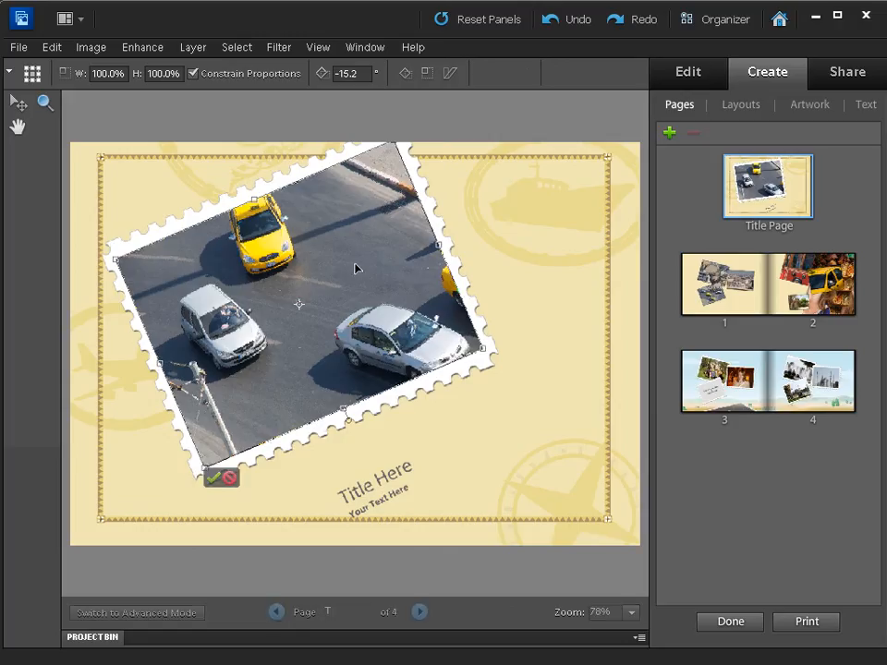
pyautogui.moveTo(356, 267); pyautogui.dragTo(340, 289)
pyautogui.click(784, 289)
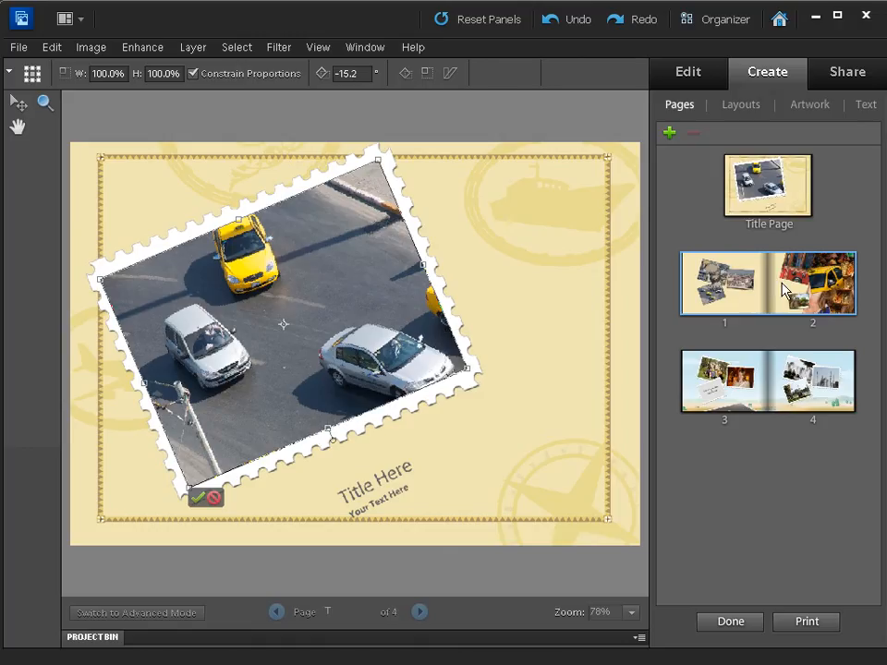
pyautogui.click(197, 499)
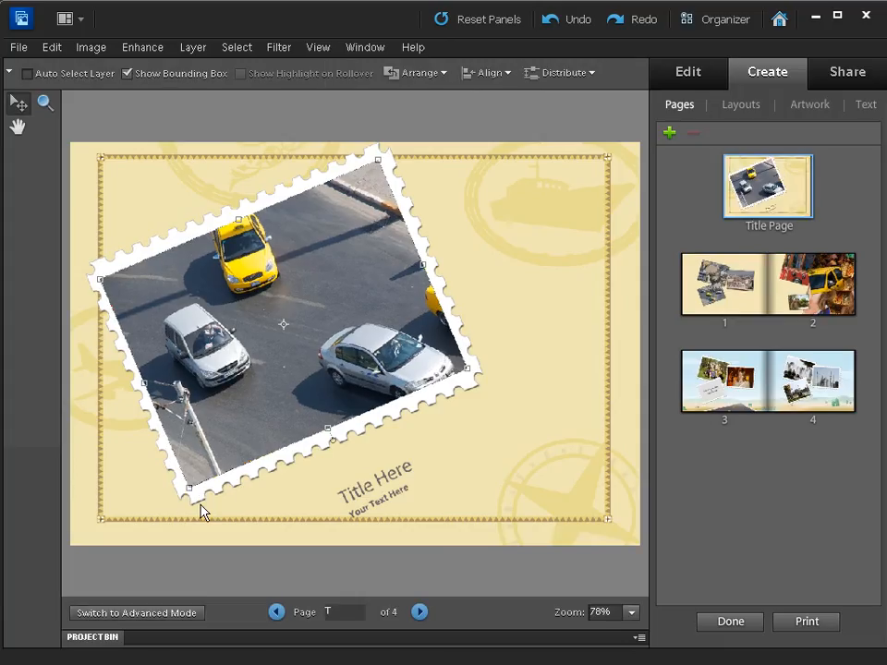
# On the spread of pages 1 and 2, enable Auto Select Layer and move the tram and city rooftop photos slightly left.
pyautogui.click(797, 294)
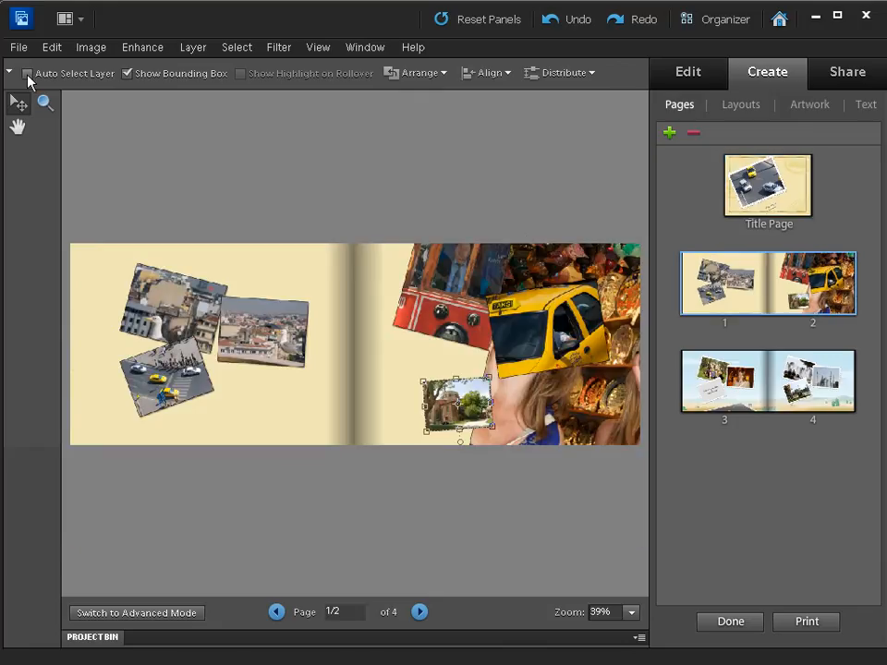
pyautogui.click(27, 73)
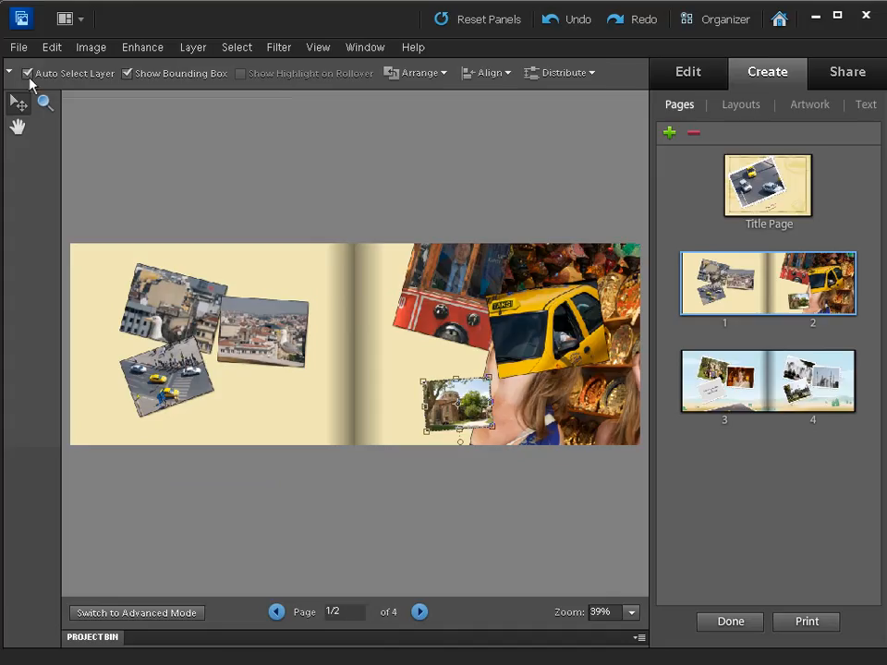
pyautogui.click(443, 302)
pyautogui.moveTo(447, 293); pyautogui.dragTo(433, 301)
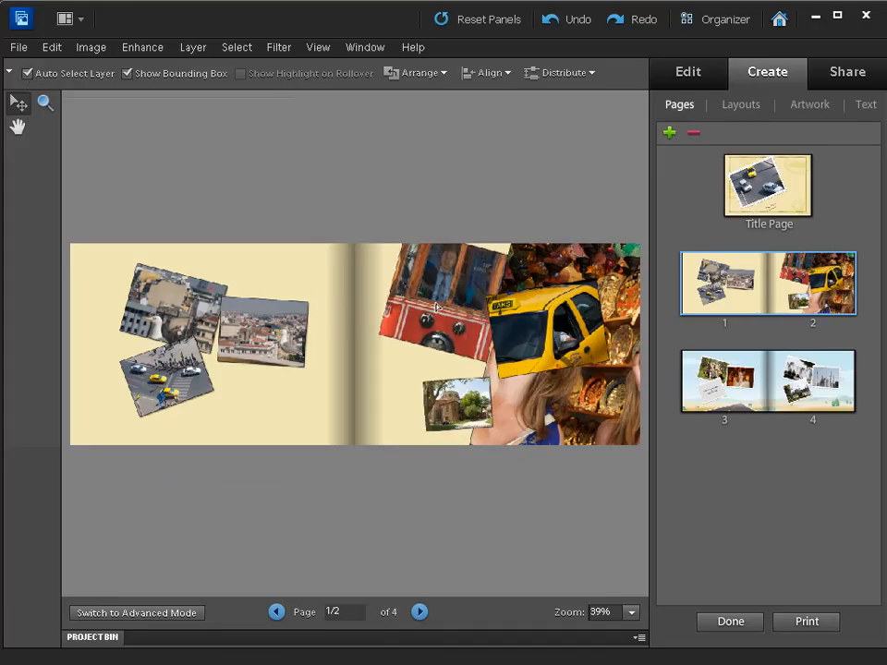
pyautogui.moveTo(290, 333); pyautogui.dragTo(274, 332)
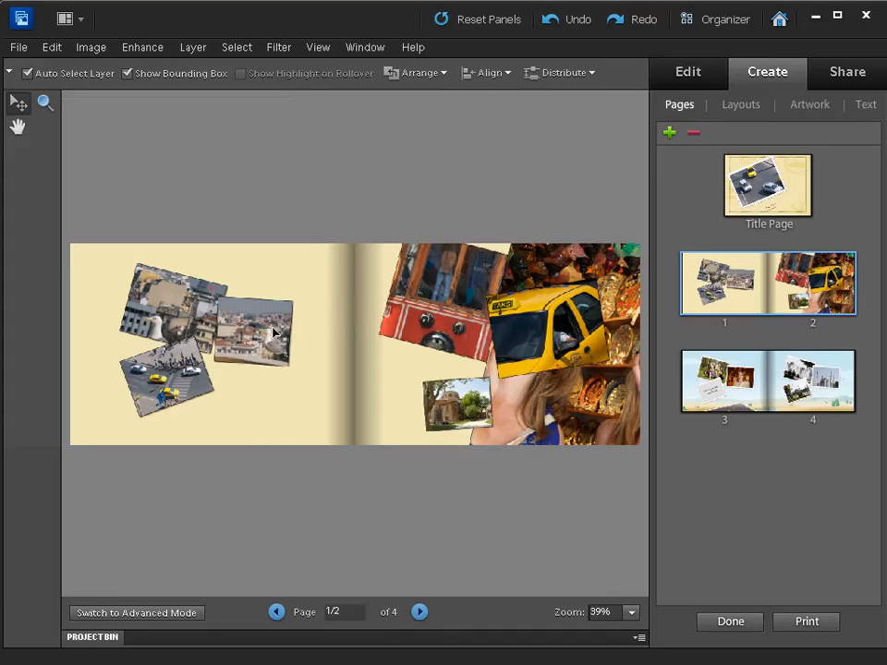
# Move the yellow taxi photo left over the tram photo and reposition the large market photo behind it on page 2.
pyautogui.click(540, 349)
pyautogui.moveTo(539, 345); pyautogui.dragTo(521, 357)
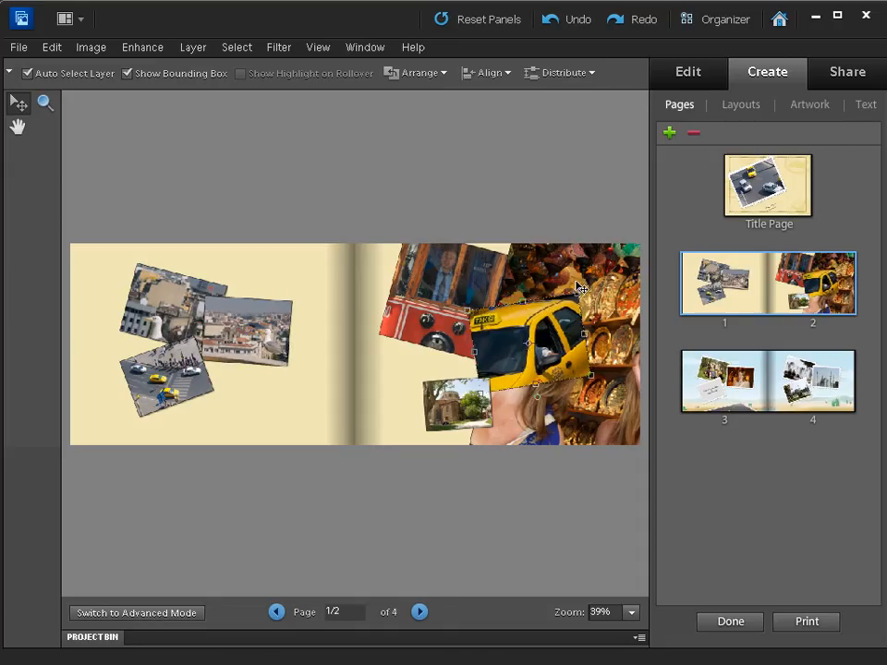
pyautogui.click(585, 277)
pyautogui.moveTo(620, 337); pyautogui.dragTo(619, 299)
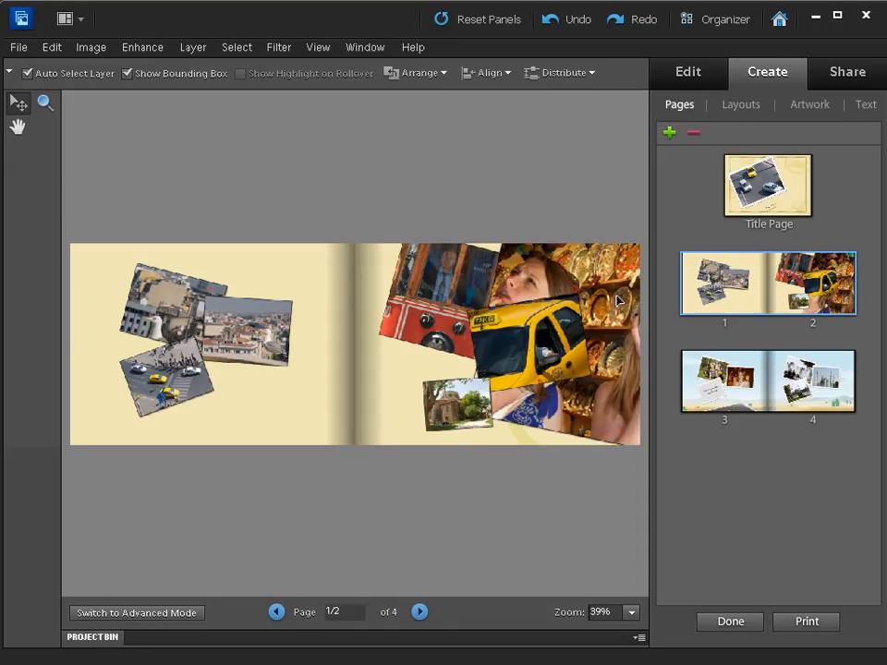
pyautogui.moveTo(539, 347); pyautogui.dragTo(439, 347)
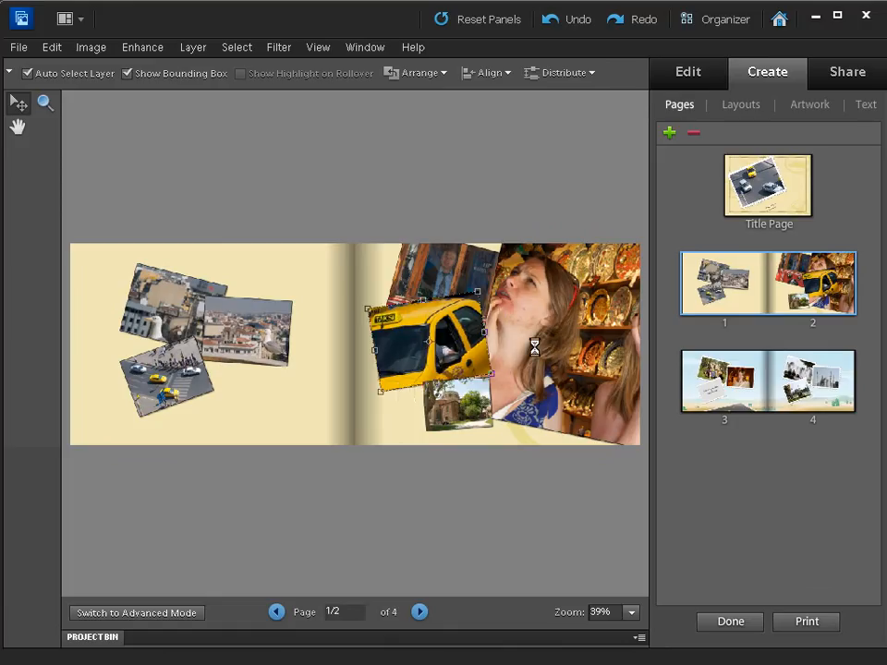
pyautogui.moveTo(560, 352); pyautogui.dragTo(538, 369)
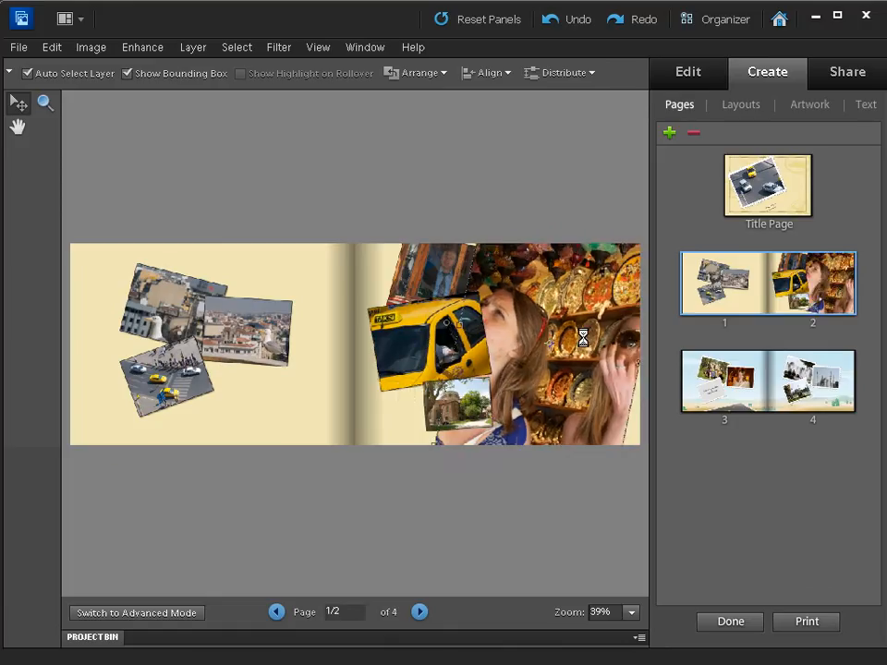
# Move the yellow taxi photo onto page 1 and shift the stone building, market and tram photos left on page 2.
pyautogui.moveTo(582, 339); pyautogui.dragTo(594, 346)
pyautogui.moveTo(414, 342); pyautogui.dragTo(244, 385)
pyautogui.moveTo(453, 422); pyautogui.dragTo(409, 406)
pyautogui.moveTo(536, 374); pyautogui.dragTo(520, 377)
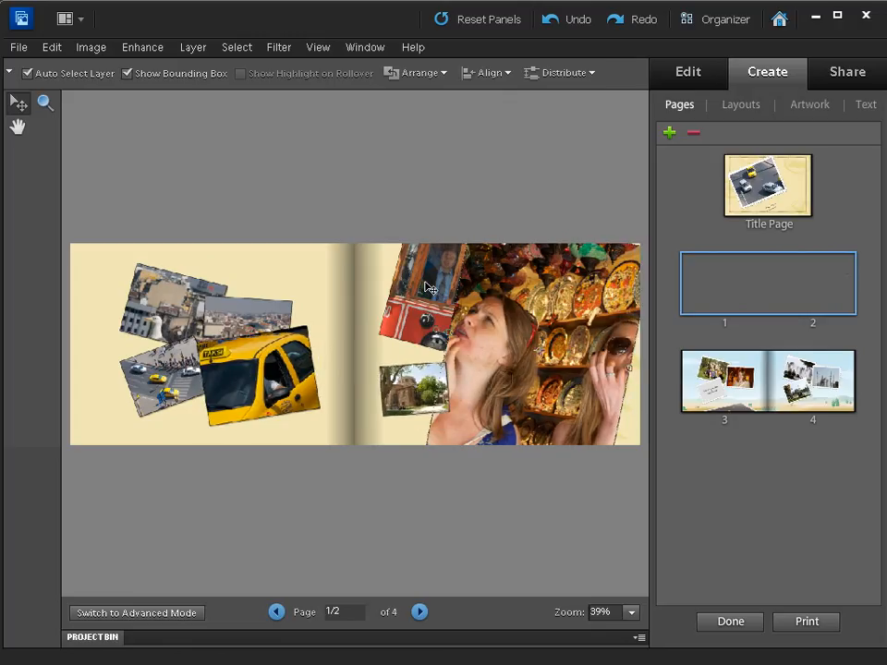
pyautogui.moveTo(427, 282); pyautogui.dragTo(415, 283)
# Scale the large market photo inside its frame to 69.3% and shift it slightly right so both women are in view.
pyautogui.click(525, 303)
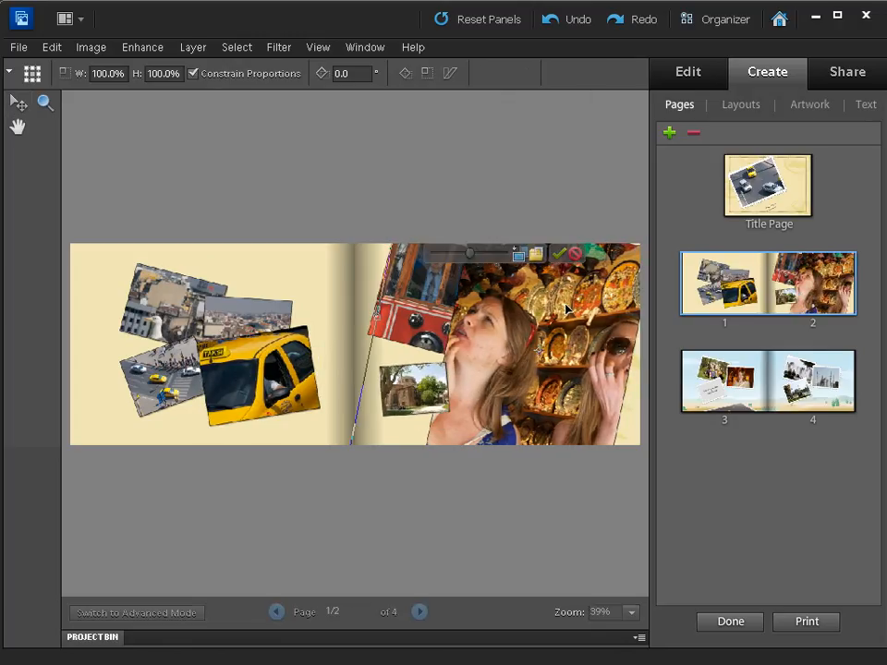
pyautogui.moveTo(474, 258); pyautogui.dragTo(450, 256)
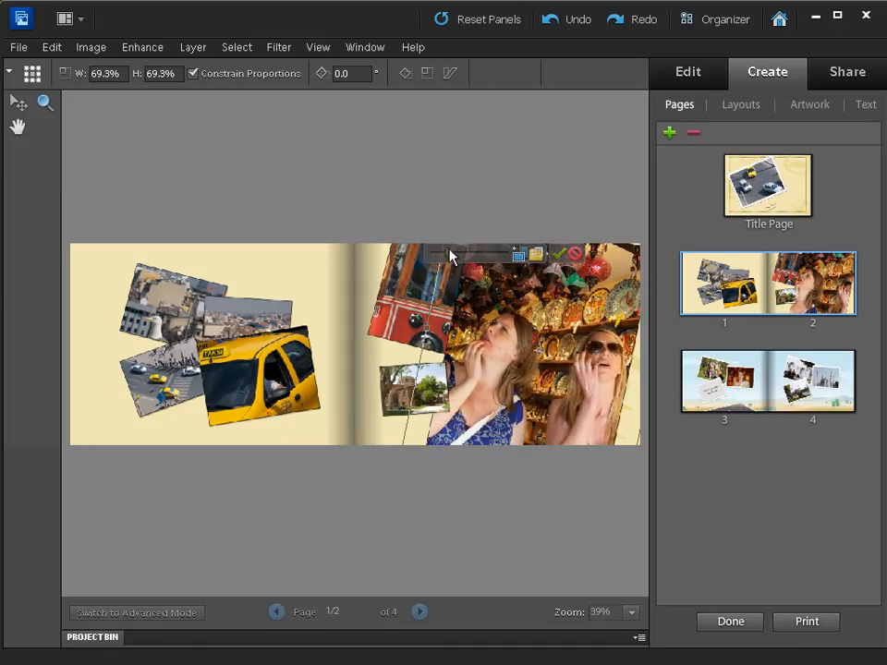
pyautogui.moveTo(544, 347); pyautogui.dragTo(548, 346)
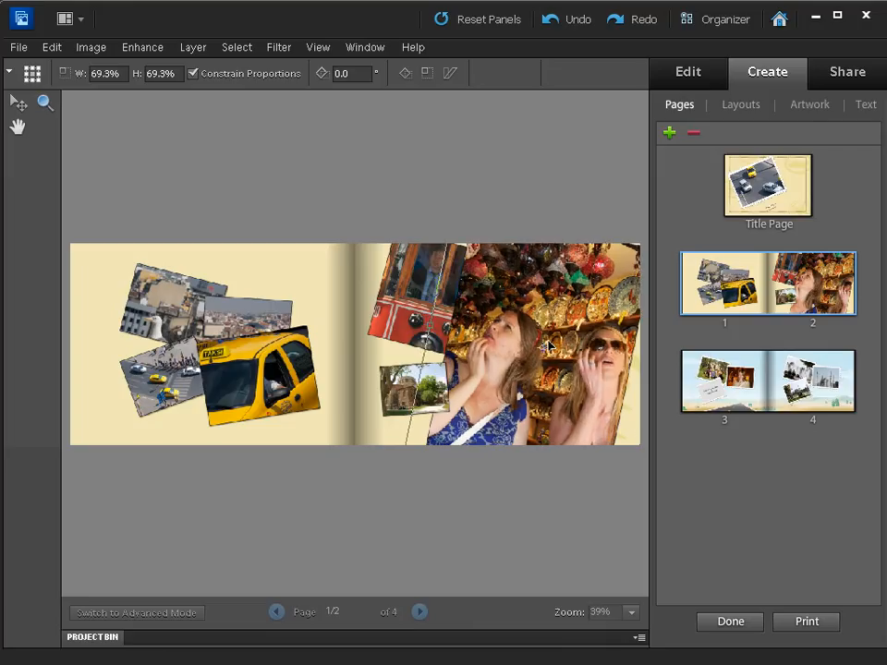
pyautogui.click(558, 256)
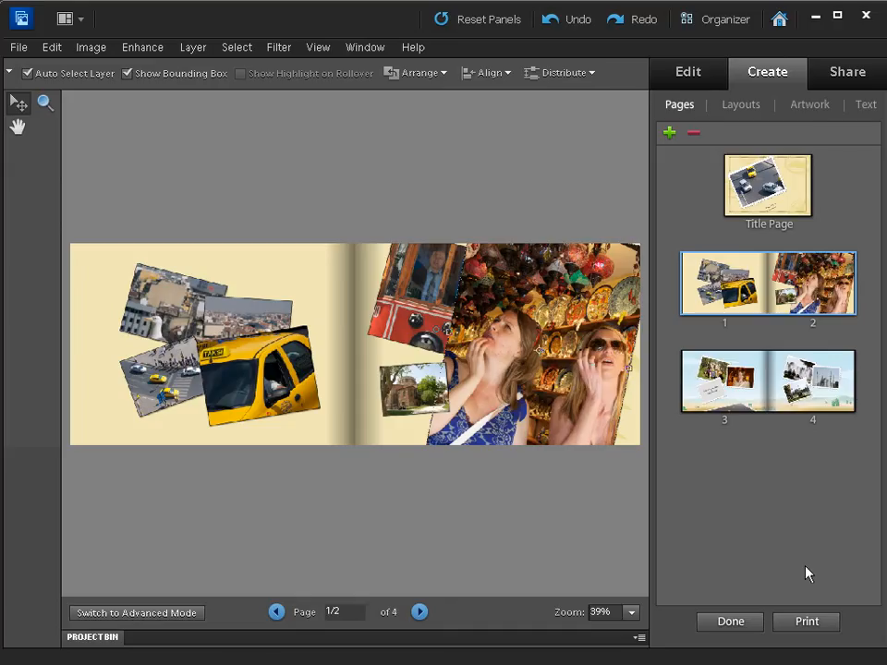
# On the title page, replace the placeholder title with "Turkish Delights".
pyautogui.click(765, 192)
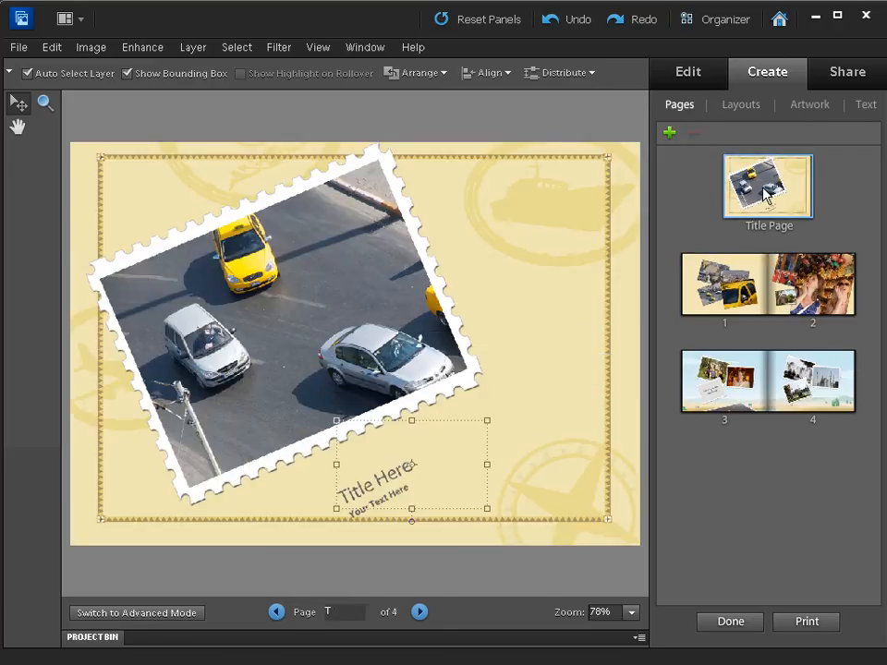
pyautogui.click(866, 109)
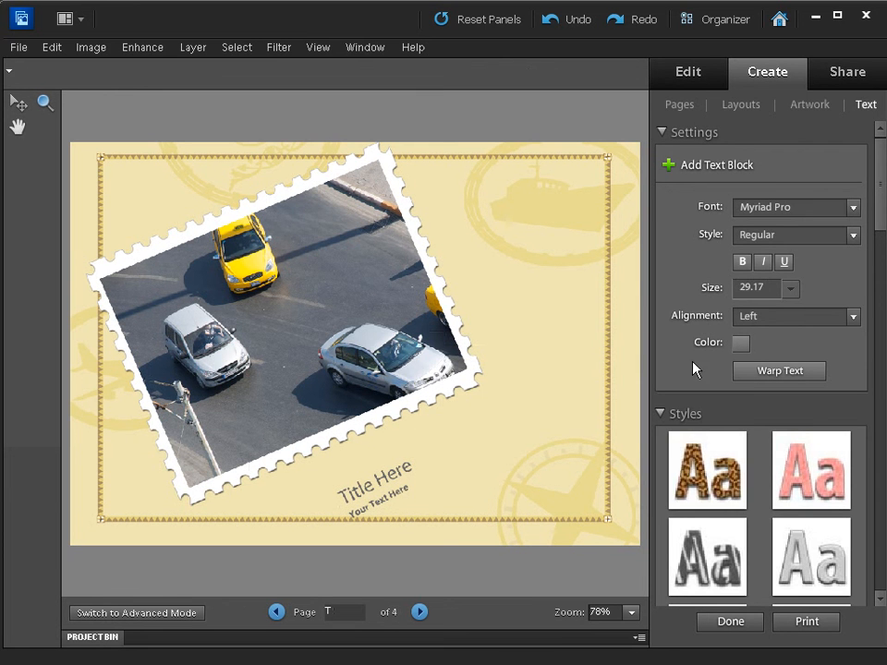
pyautogui.moveTo(878, 213); pyautogui.dragTo(861, 190)
pyautogui.click(358, 490)
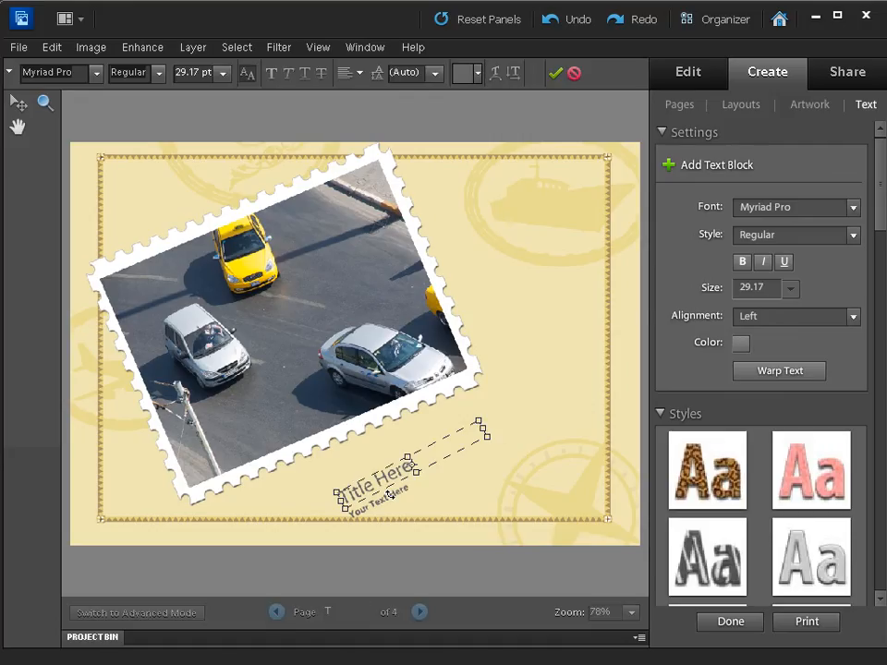
pyautogui.press('BackSpace')
pyautogui.press('BackSpace')
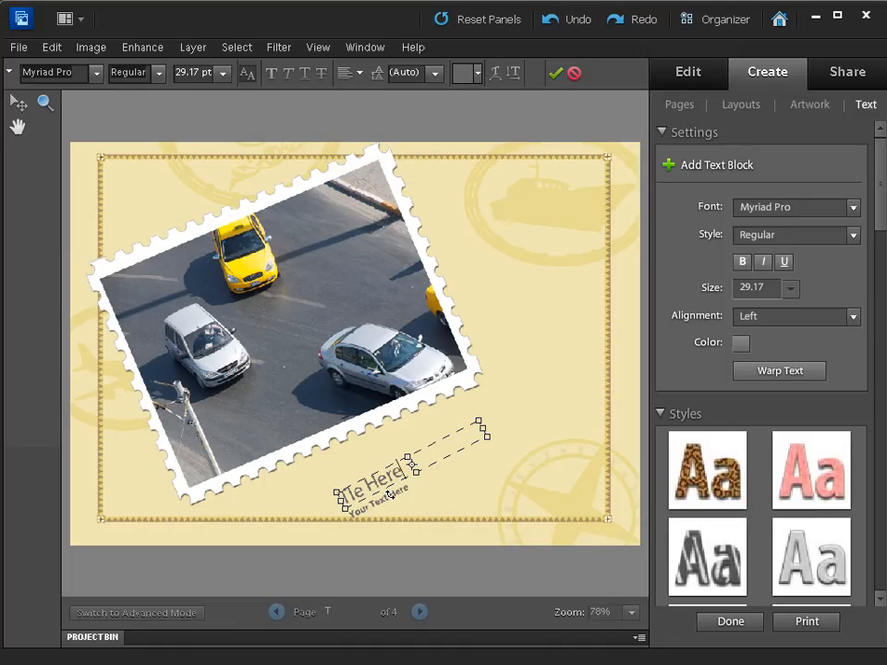
pyautogui.press('BackSpace')
pyautogui.press('BackSpace')
pyautogui.press('BackSpace')
pyautogui.write('urkish')
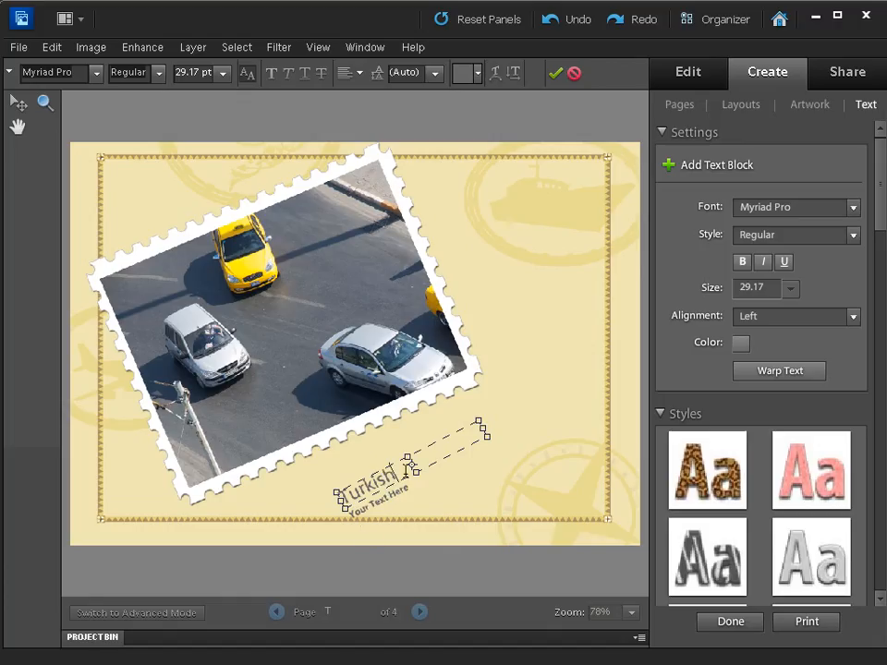
pyautogui.write(' Delights')
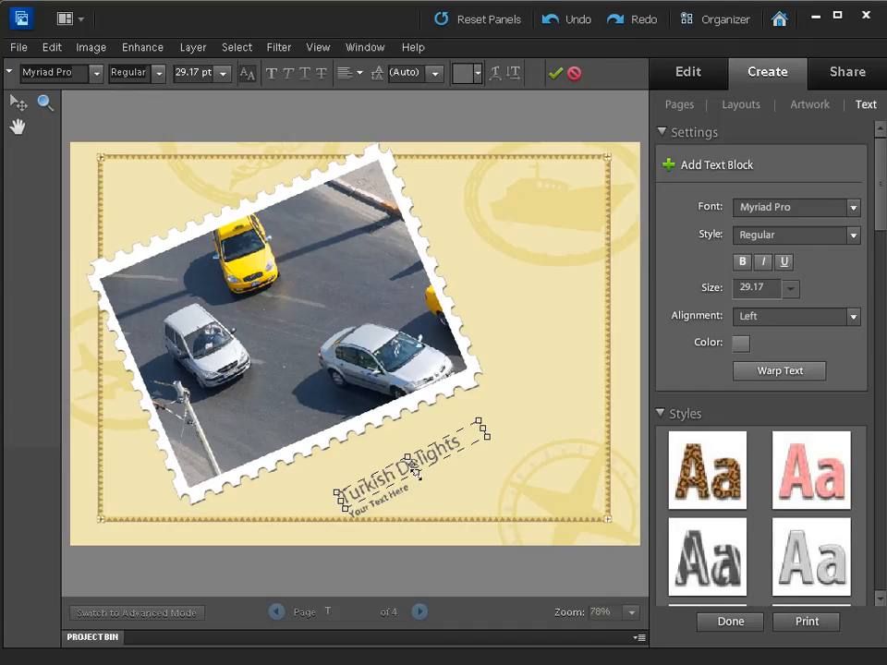
pyautogui.click(555, 73)
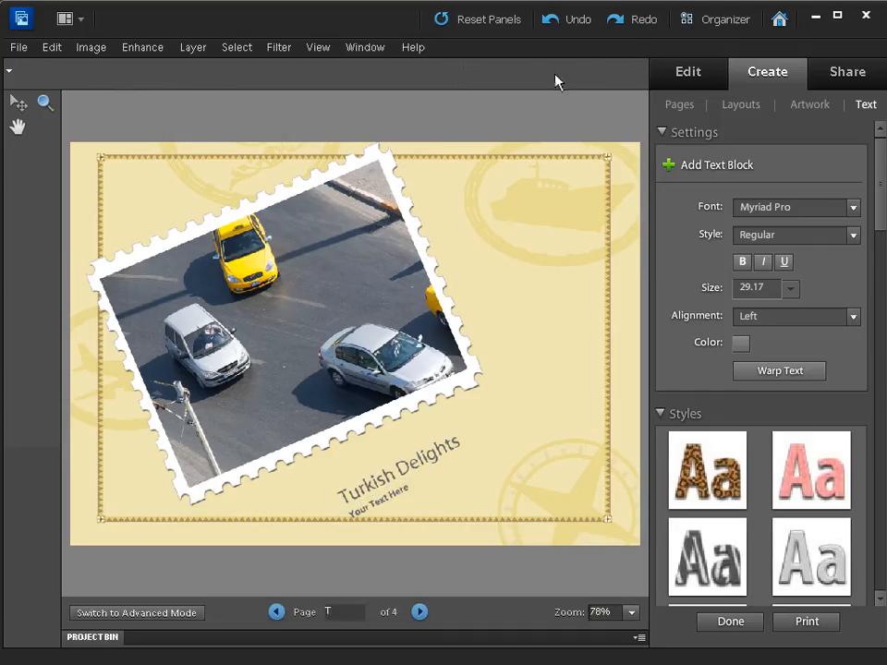
# Replace the placeholder text beneath the title with "Istanbul 2011".
pyautogui.click(379, 500)
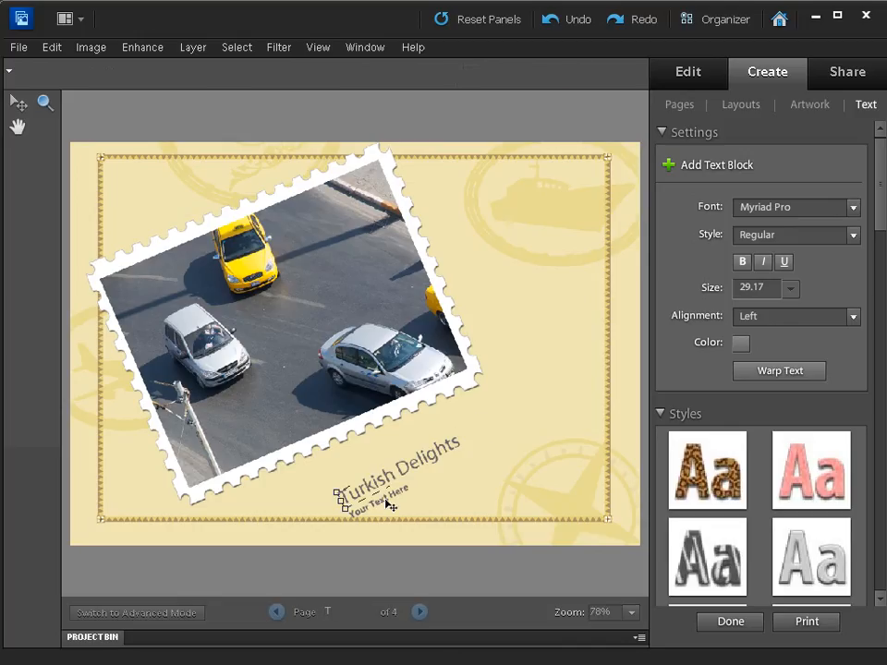
pyautogui.click(399, 505)
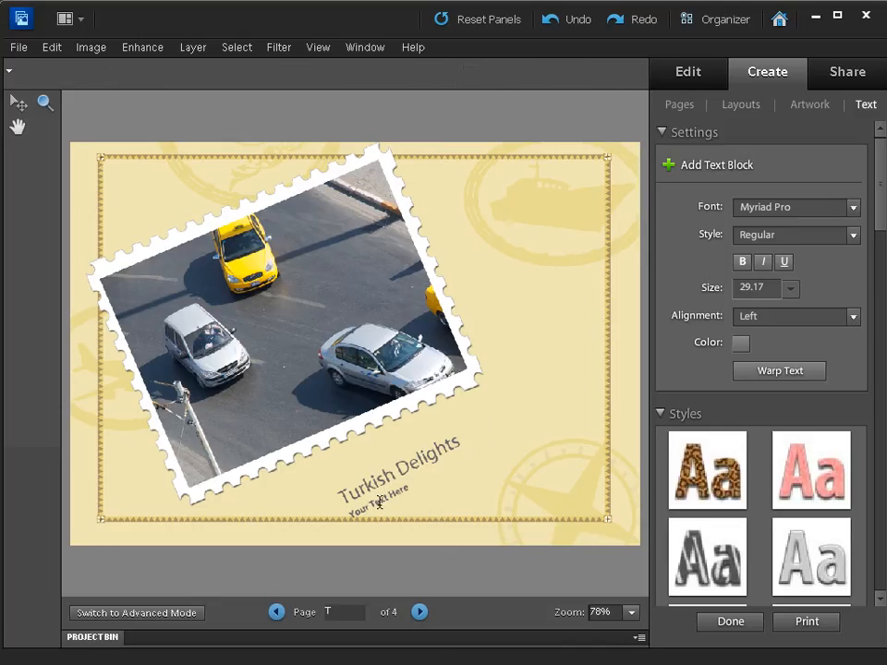
pyautogui.doubleClick(386, 504)
pyautogui.moveTo(411, 490); pyautogui.dragTo(347, 514)
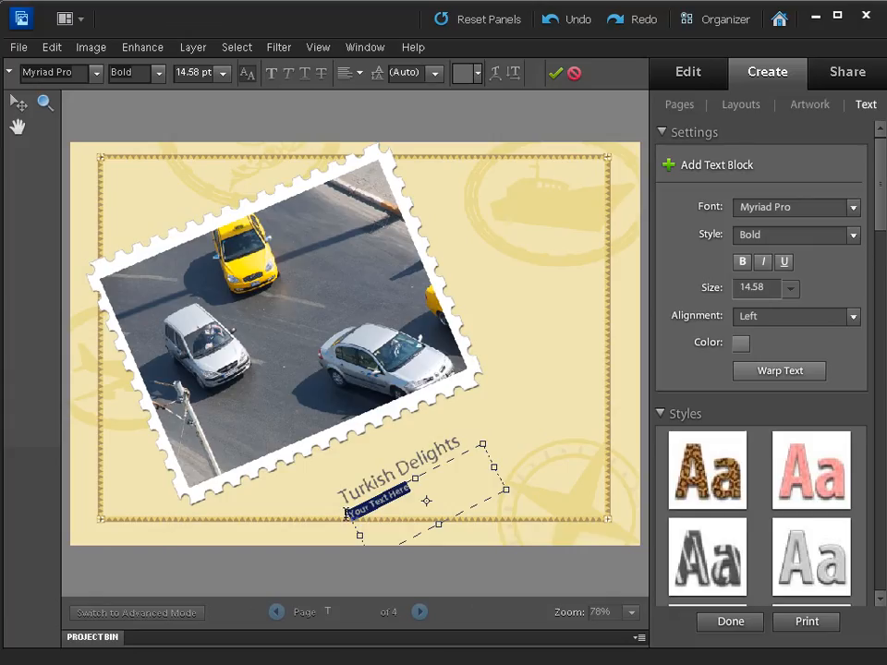
pyautogui.press('BackSpace')
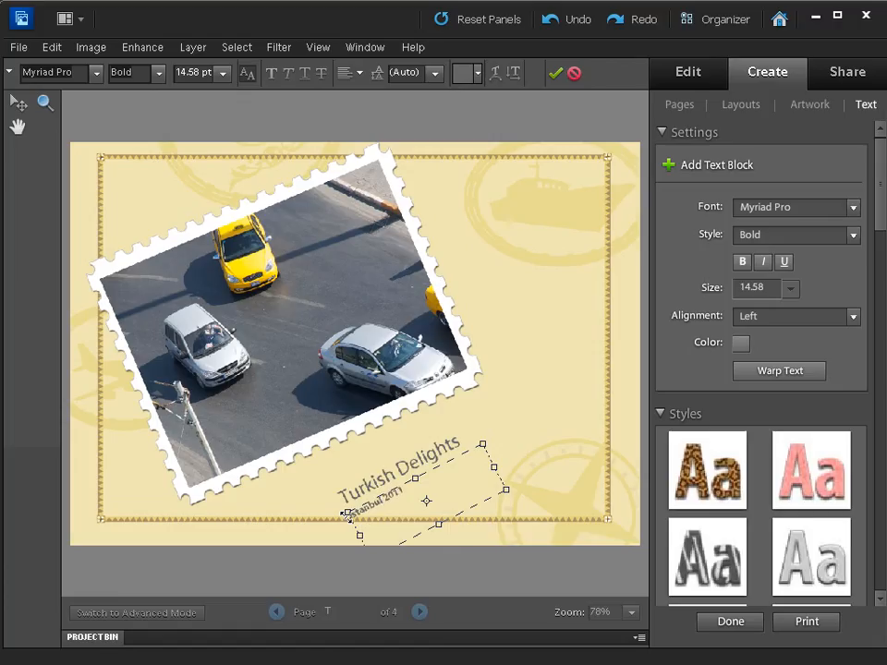
pyautogui.click(555, 73)
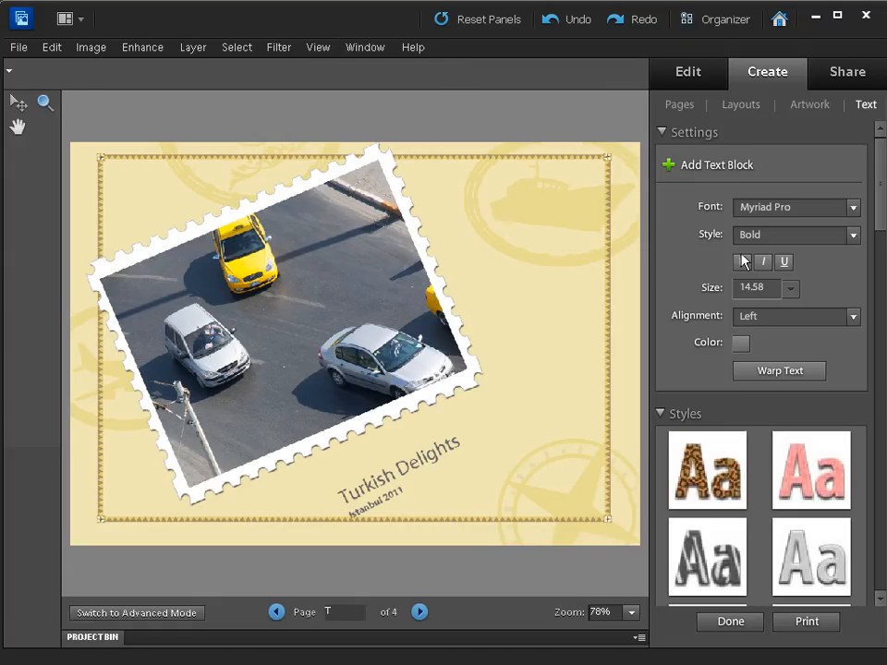
# On the spread of pages 3 and 4, try the North America map background, then apply the Europe map background.
pyautogui.click(699, 115)
pyautogui.click(745, 367)
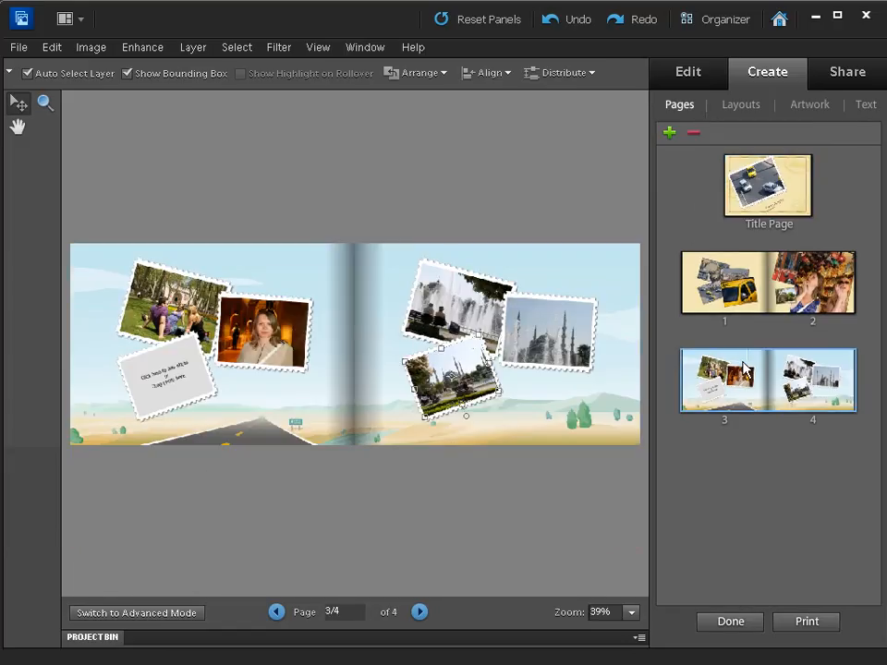
pyautogui.click(809, 104)
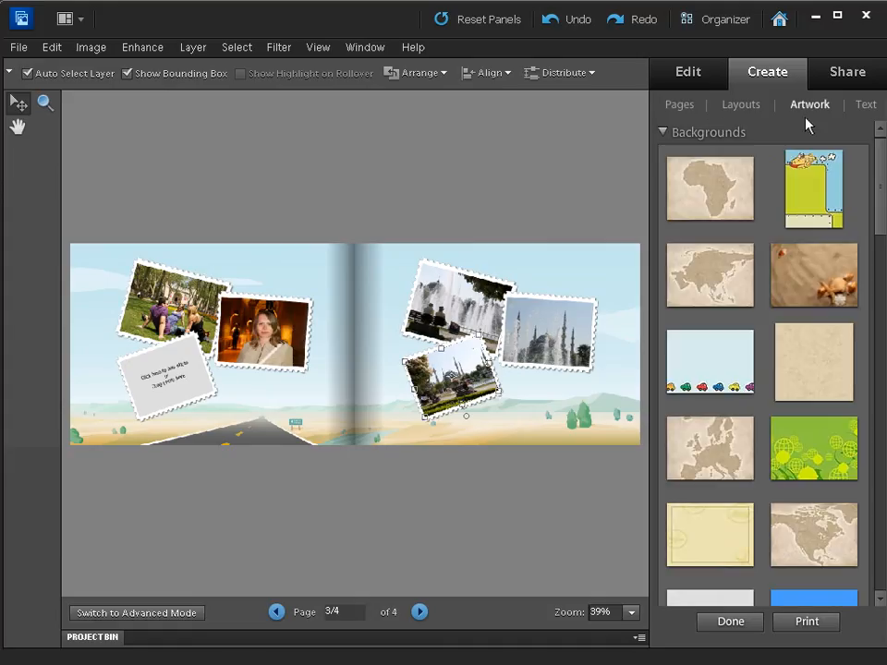
pyautogui.doubleClick(795, 519)
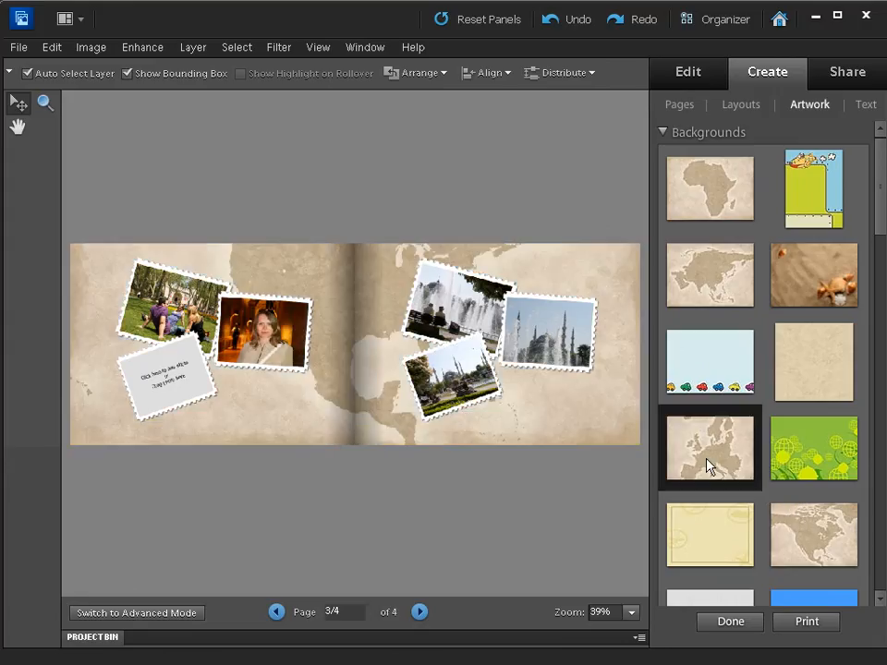
pyautogui.doubleClick(706, 457)
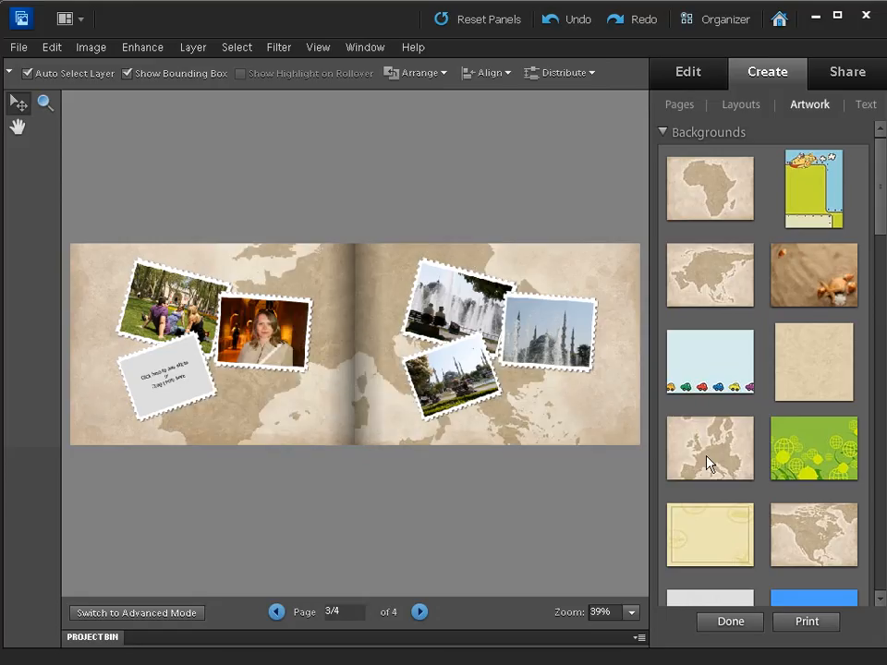
# Place the photo _DSC0304 from the Sharing folder in the empty frame on page 3.
pyautogui.click(164, 383)
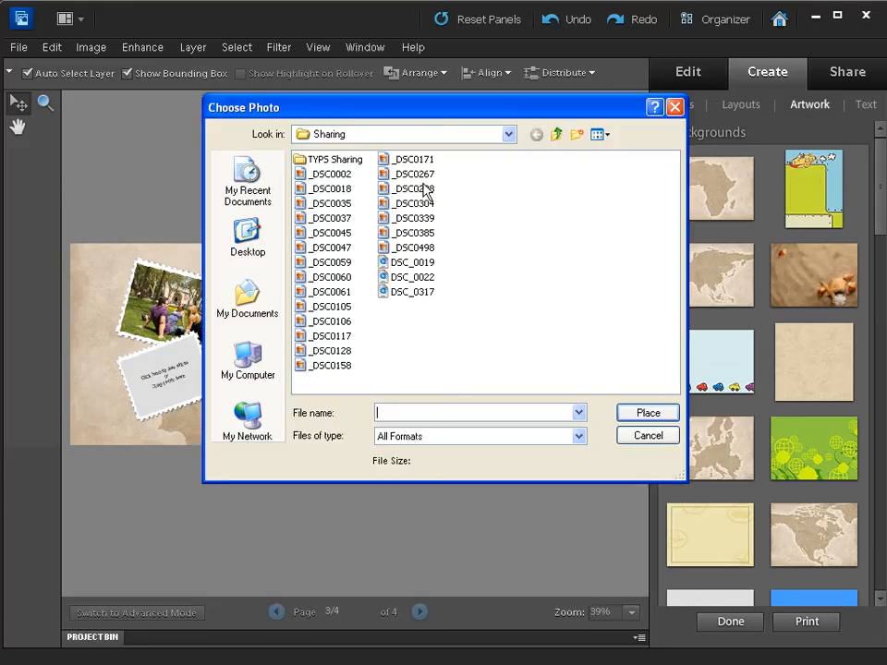
pyautogui.click(399, 203)
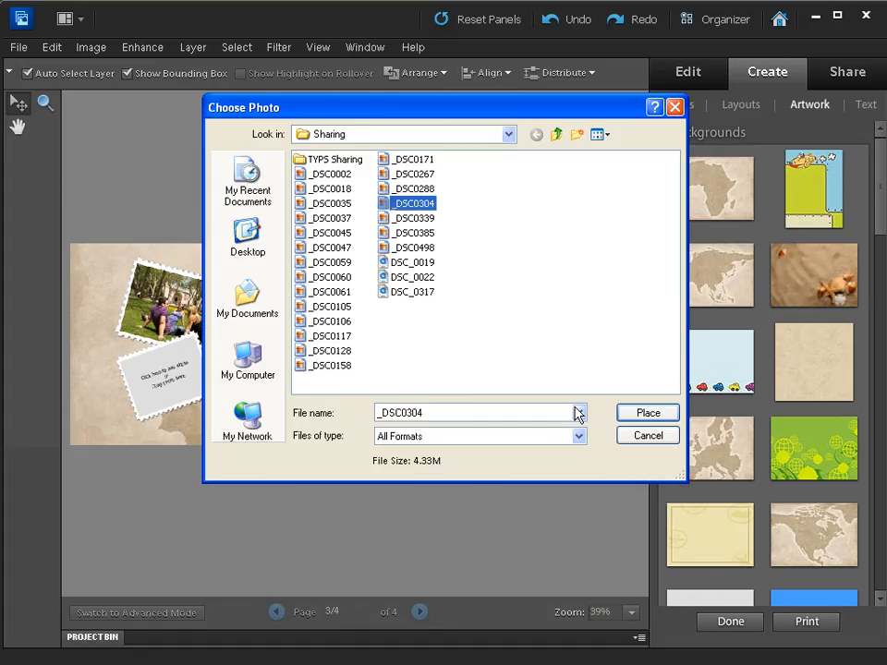
pyautogui.click(646, 413)
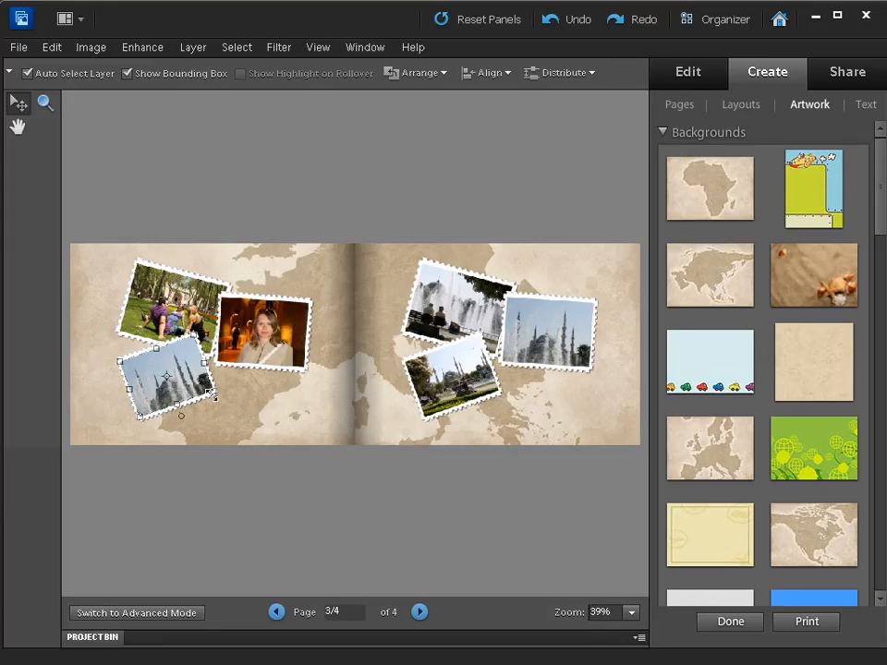
# Scale the new mosque photo on page 3 to 200% inside its frame and return to the page overview.
pyautogui.doubleClick(166, 384)
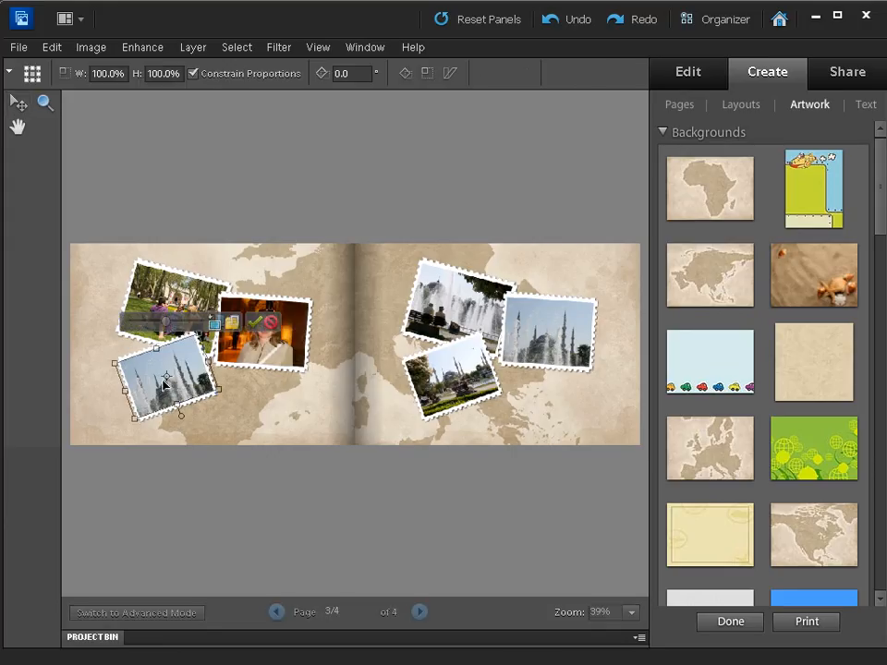
pyautogui.click(191, 323)
pyautogui.moveTo(203, 321); pyautogui.dragTo(213, 322)
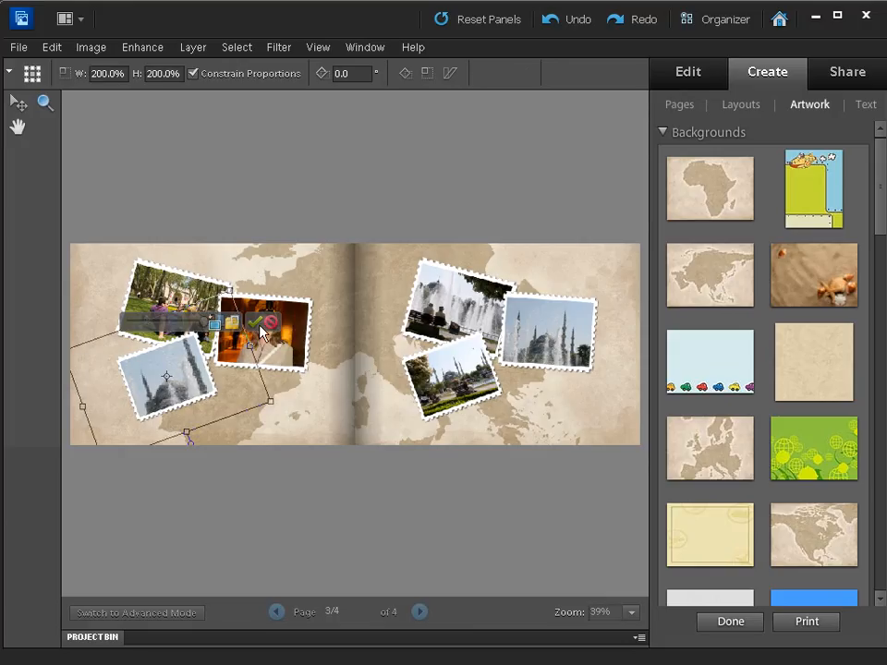
pyautogui.click(257, 323)
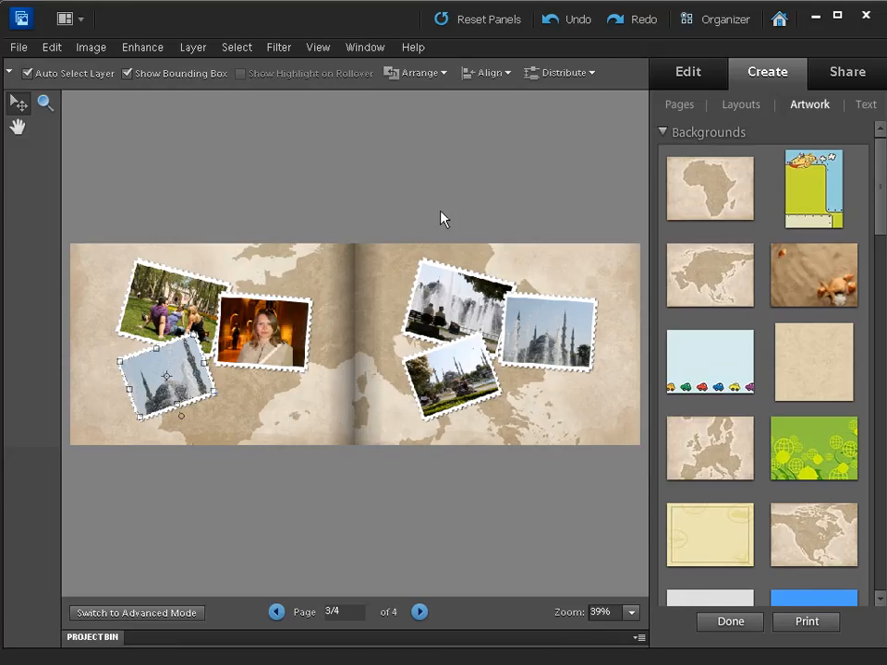
pyautogui.click(680, 105)
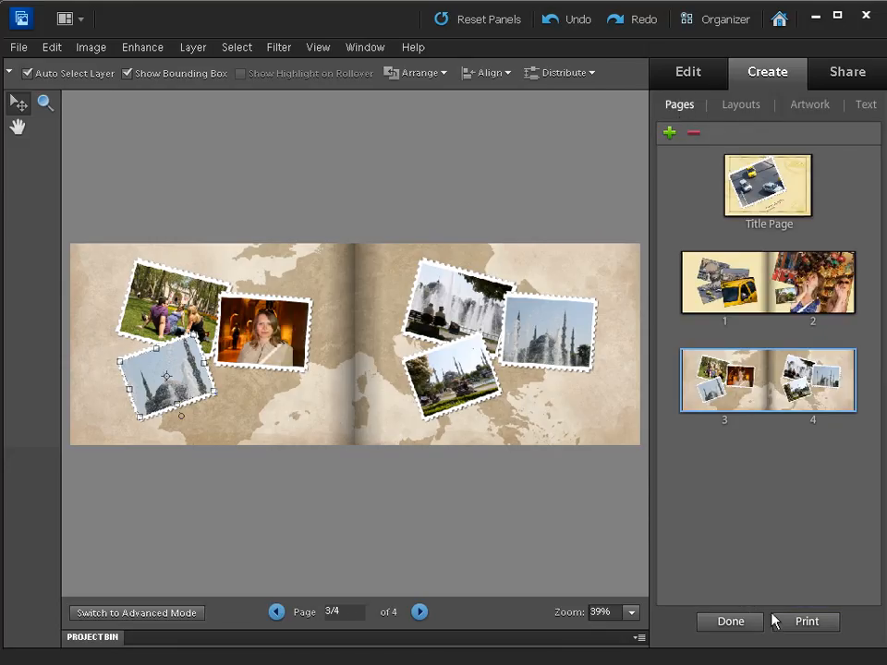